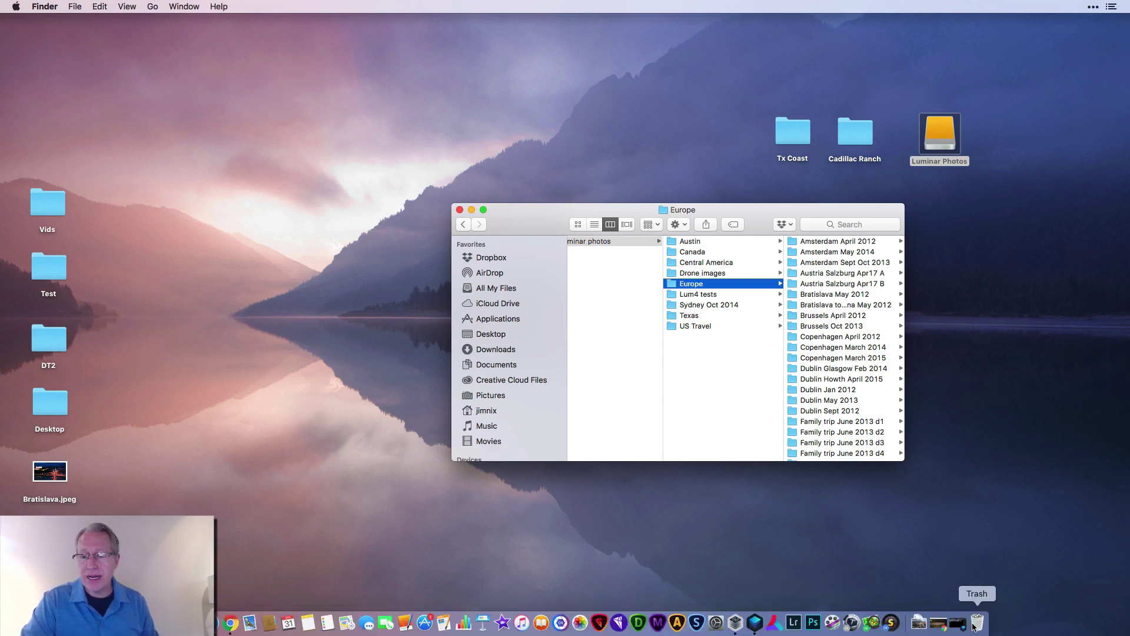
Switch to Finder and examine the contents of the Austin and Texas folders inside Luminar photos.
left_click(960, 626)
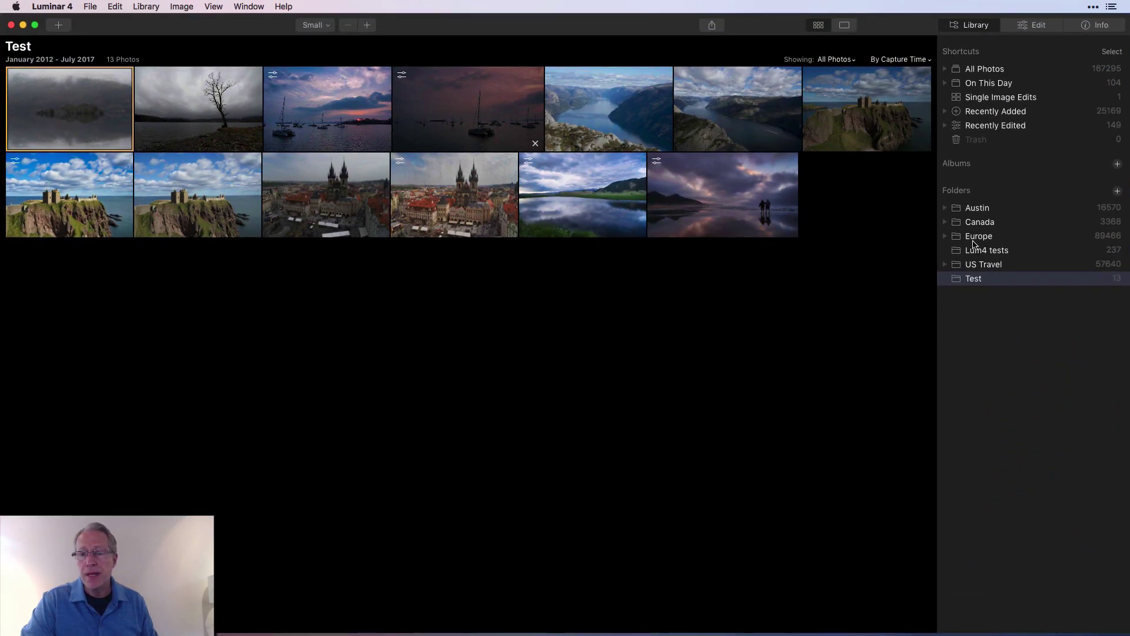
key("super+Tab")
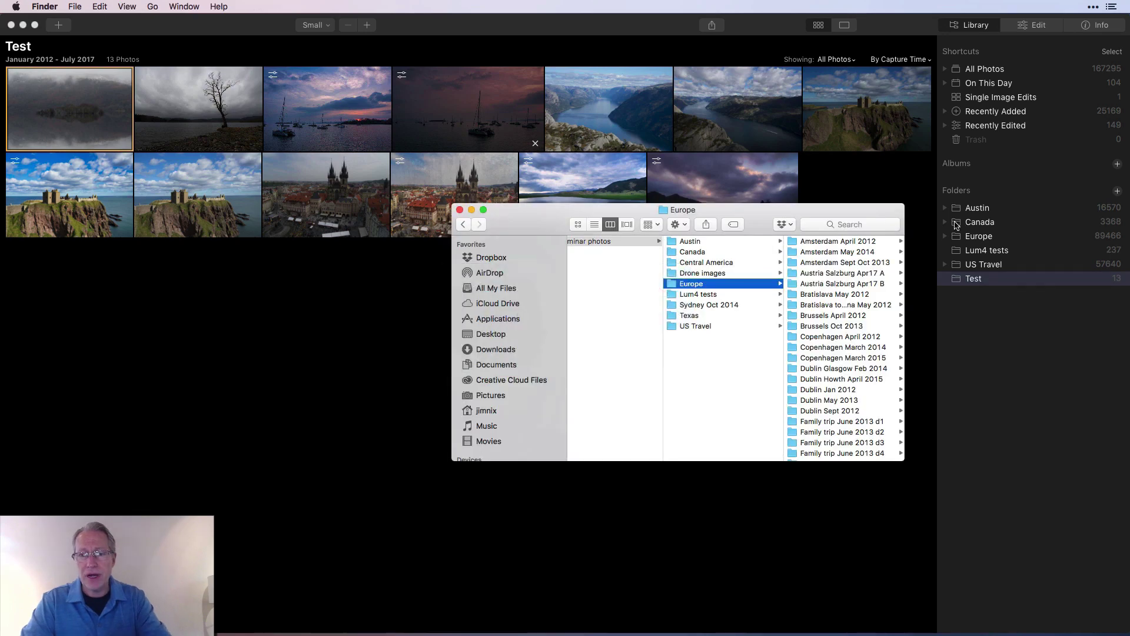
left_click_drag(752, 217, 659, 119)
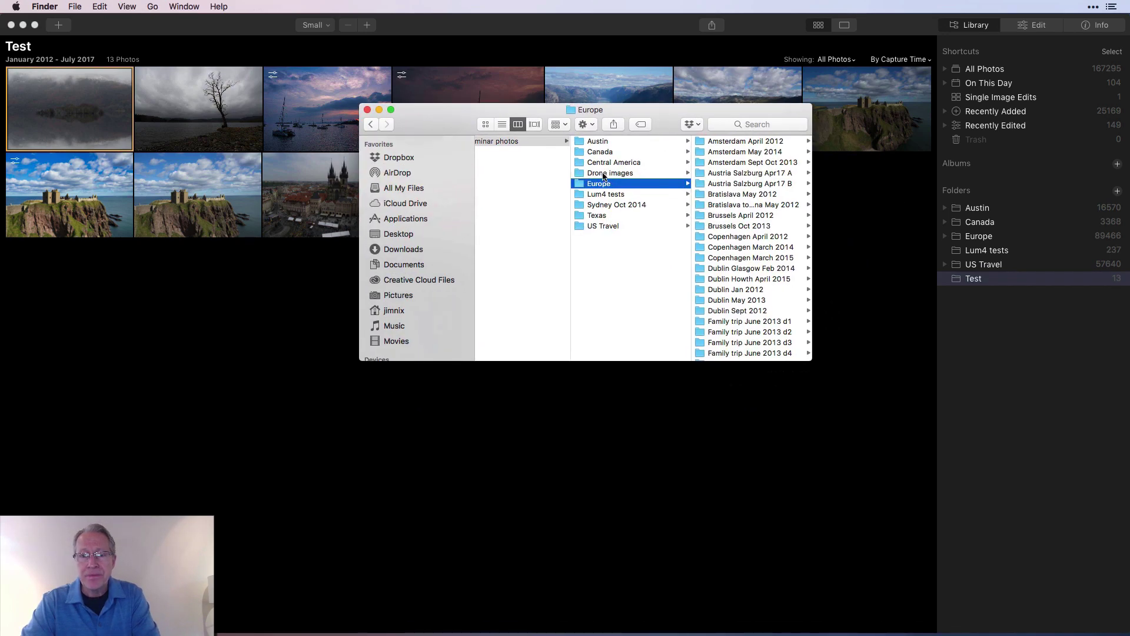
left_click(598, 143)
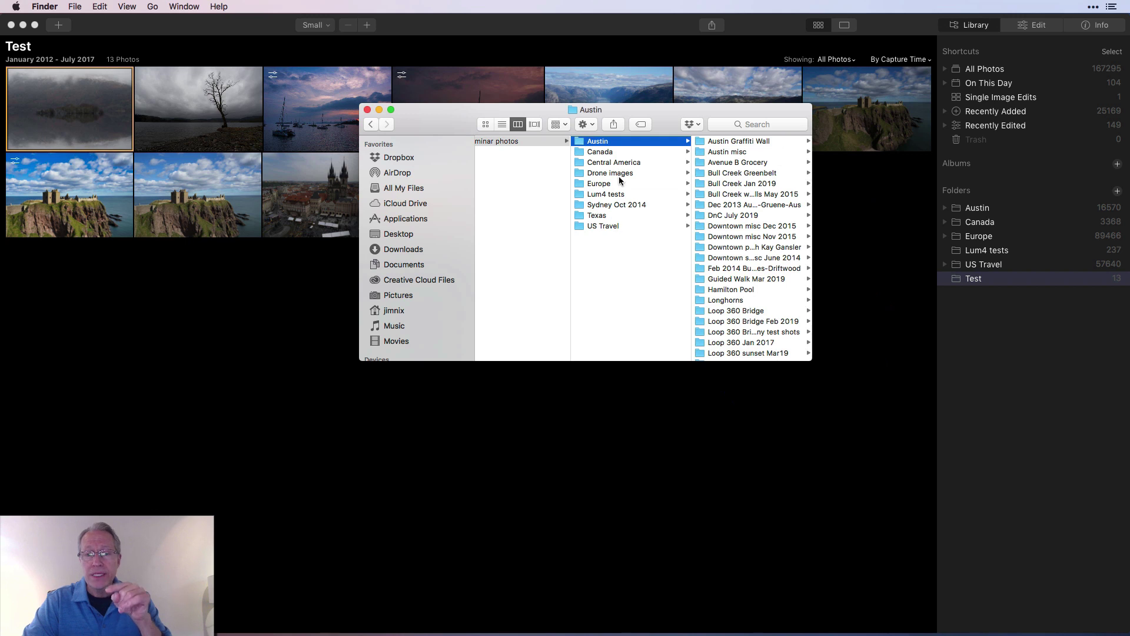
left_click(609, 217)
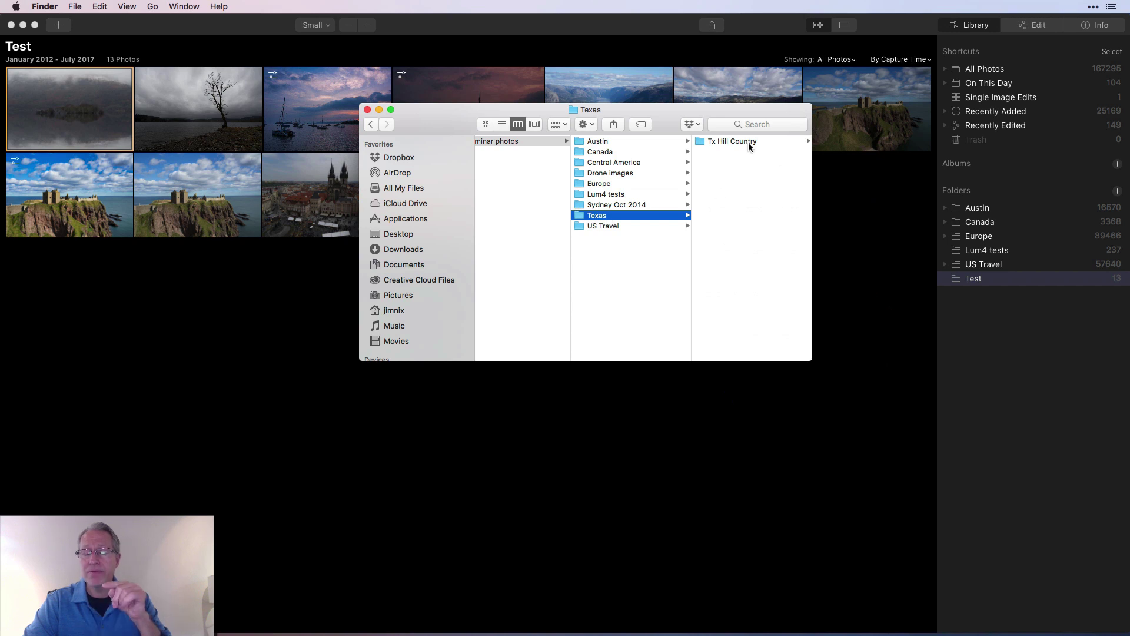
Return to Luminar 4, add the Texas folder to the library and display its Tx Hill Country subfolder.
left_click(1007, 285)
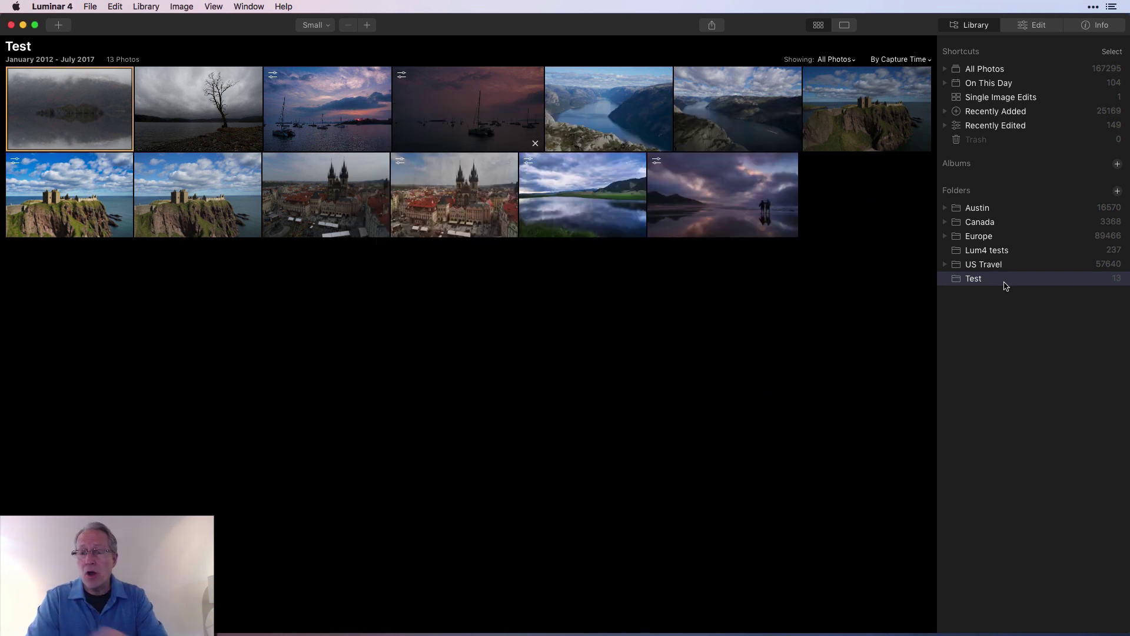
left_click(1117, 193)
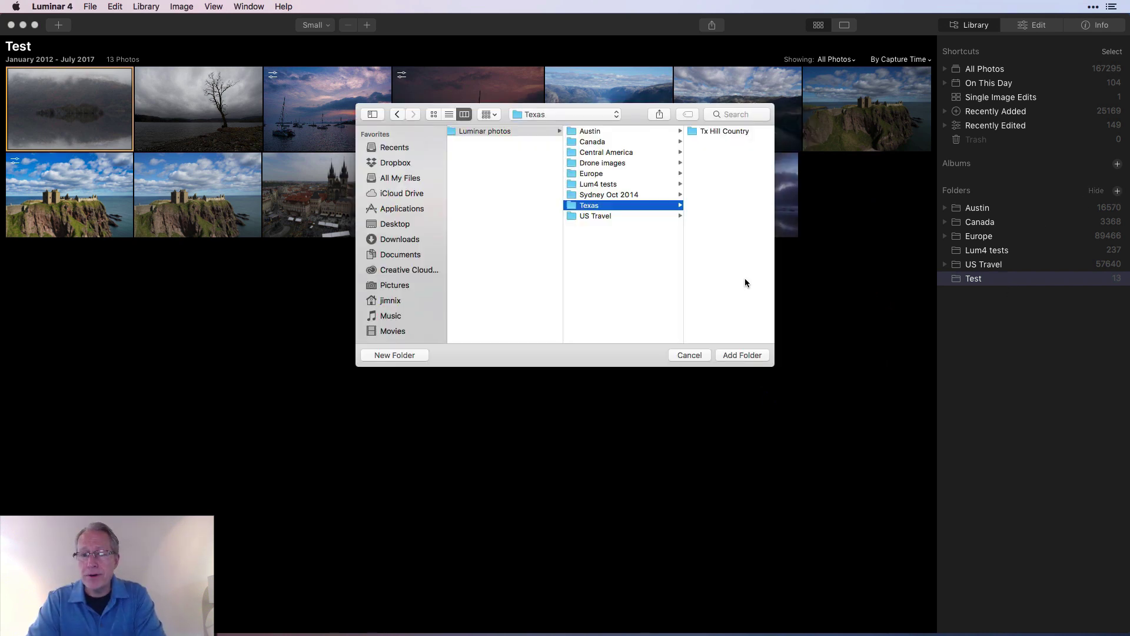
left_click(735, 355)
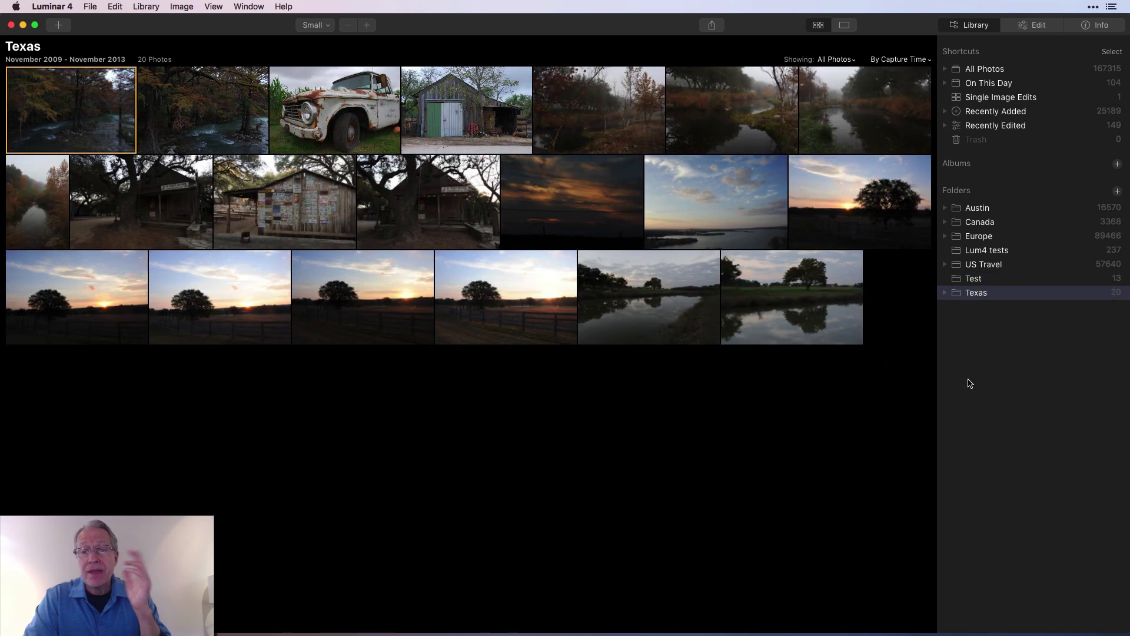
left_click(945, 293)
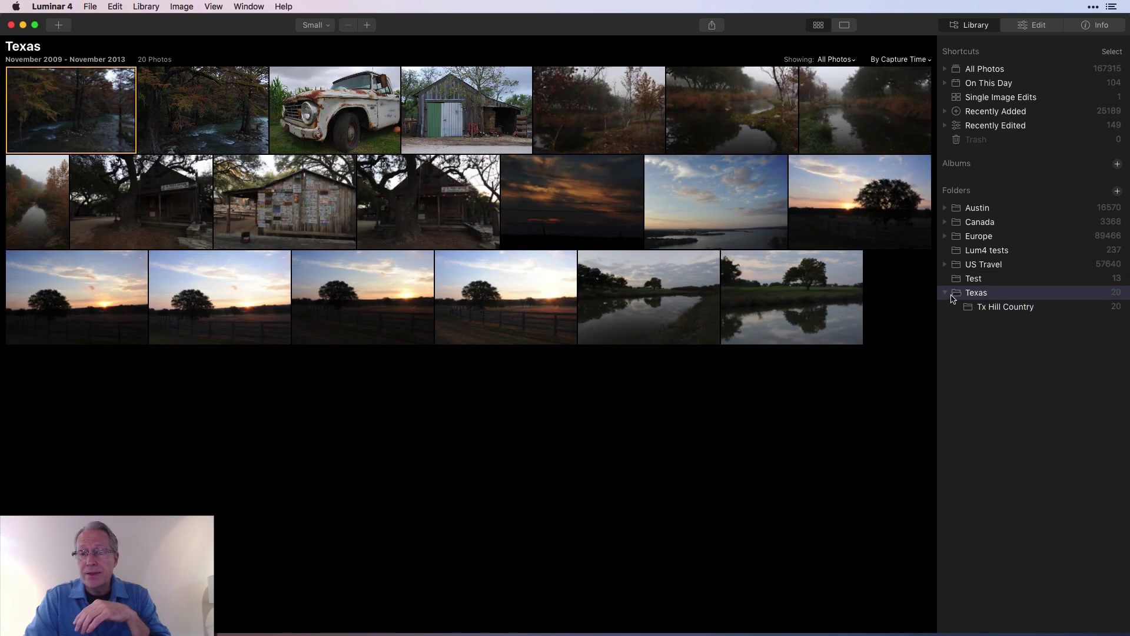
left_click(1005, 307)
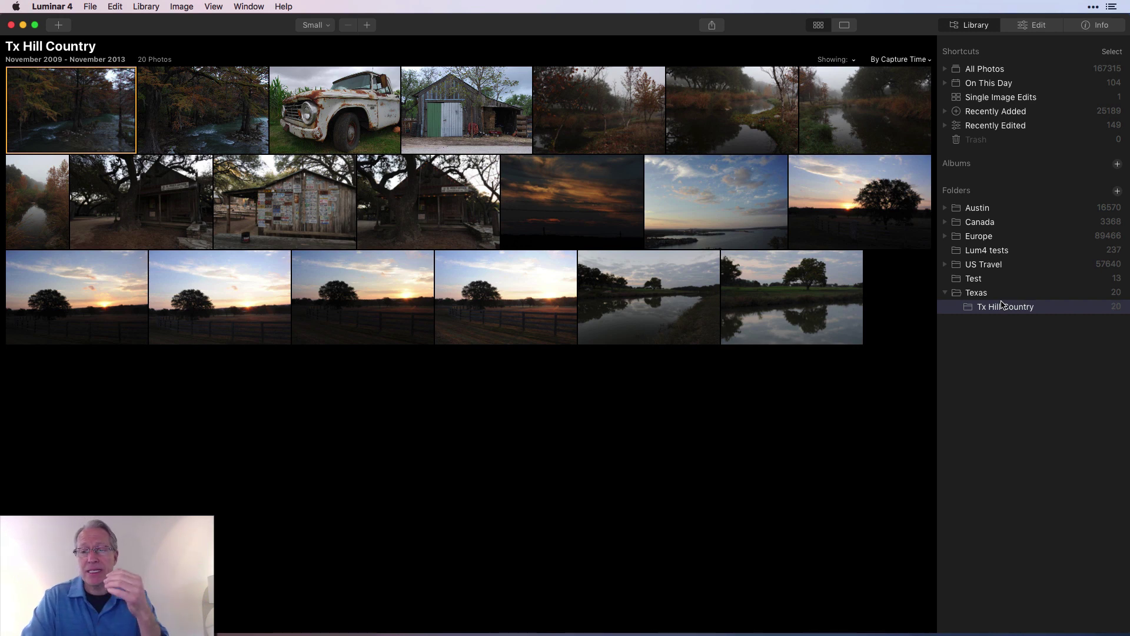
Expand the US Travel folder, look through its list of trip subfolders and collapse it again.
left_click(945, 265)
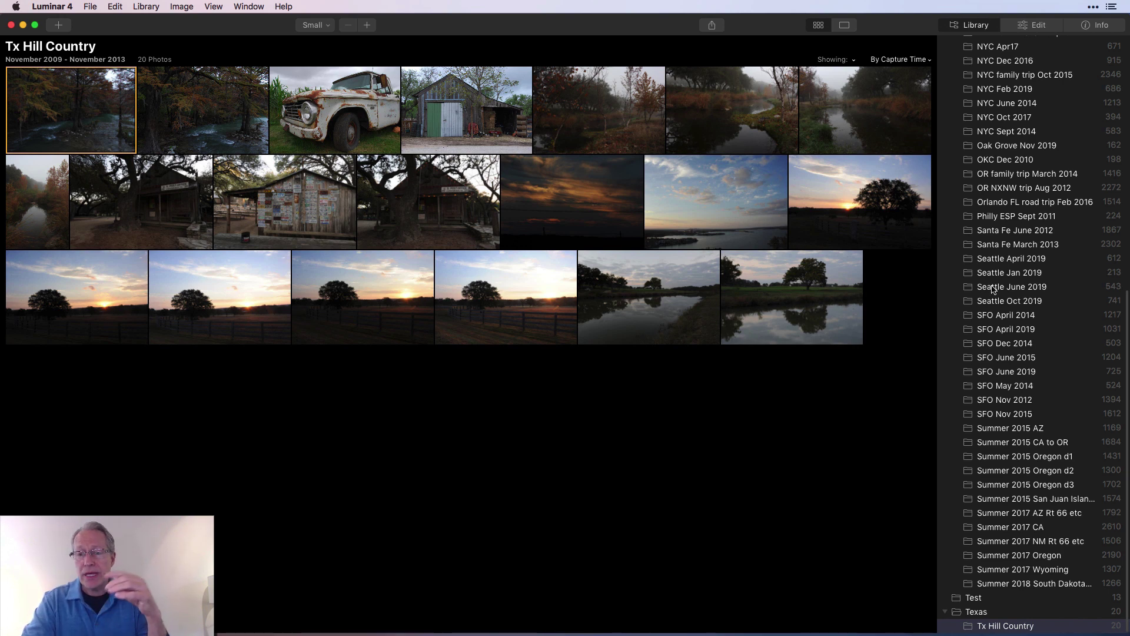
scroll(994, 288, "up", 10)
scroll(994, 288, "up", 3)
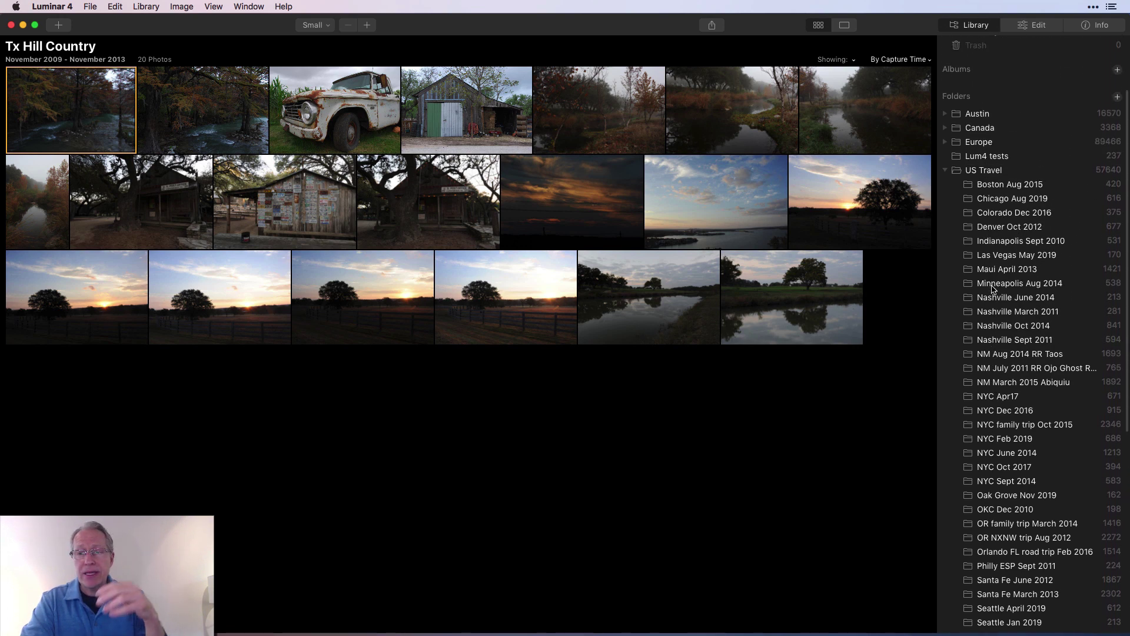
scroll(991, 268, "down", 10)
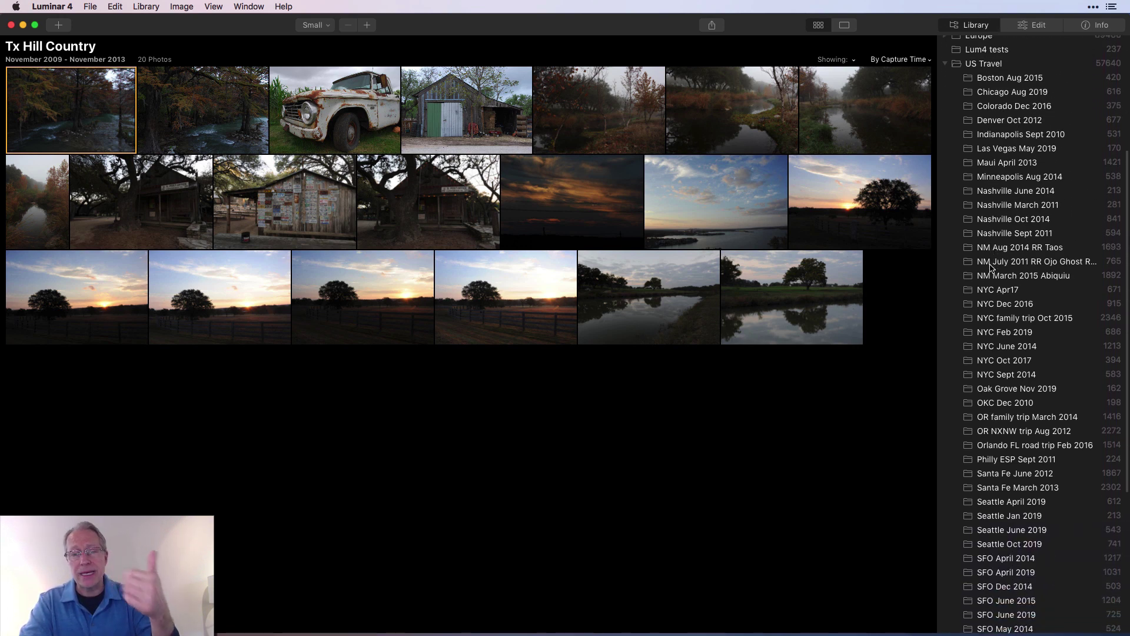
scroll(991, 268, "down", 7)
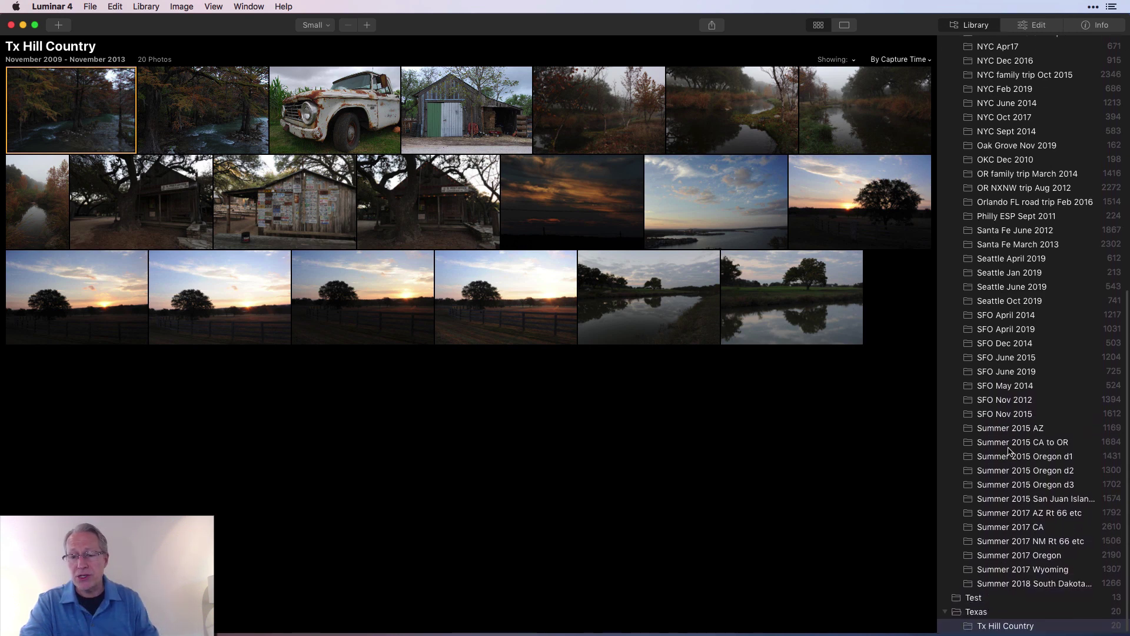
scroll(1008, 518, "up", 6)
scroll(1008, 518, "up", 3)
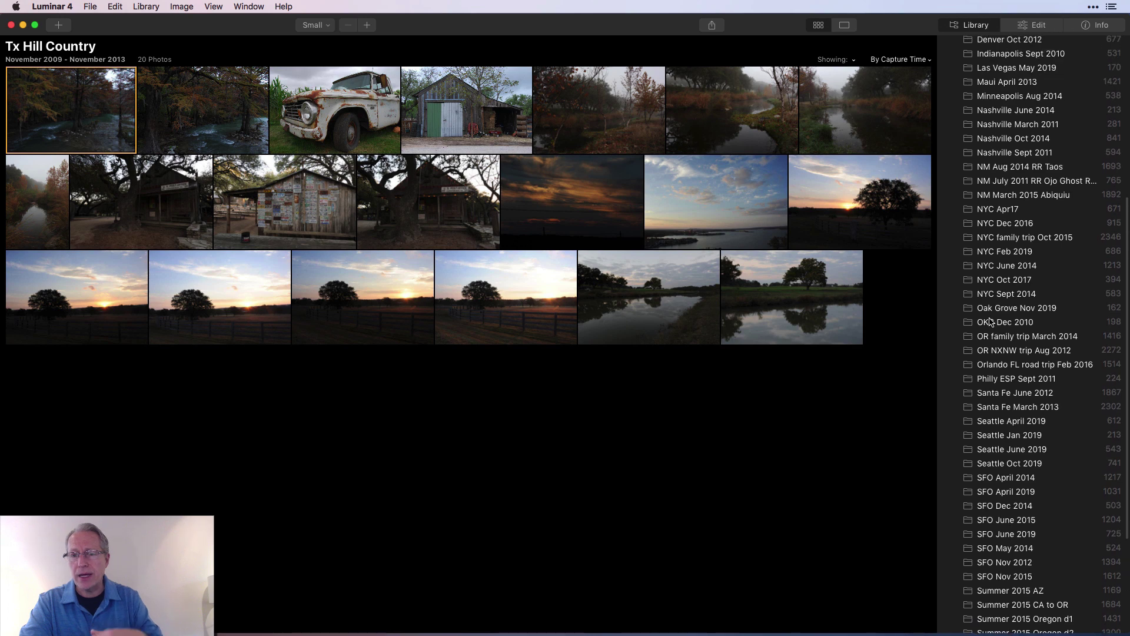
scroll(994, 265, "up", 8)
scroll(993, 264, "up", 3)
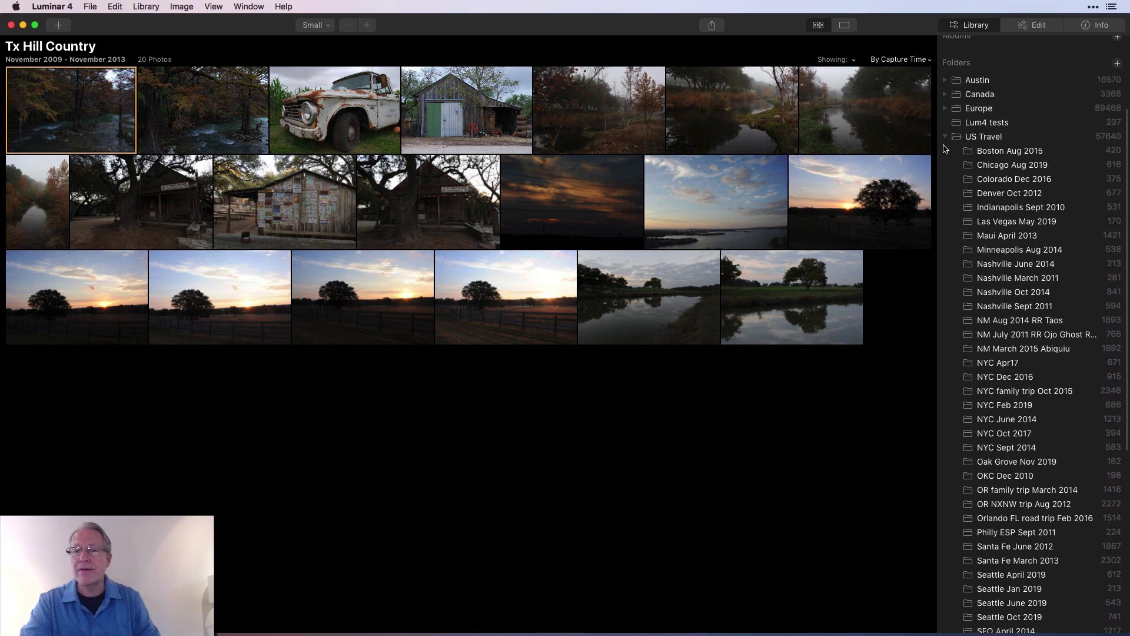
left_click(948, 143)
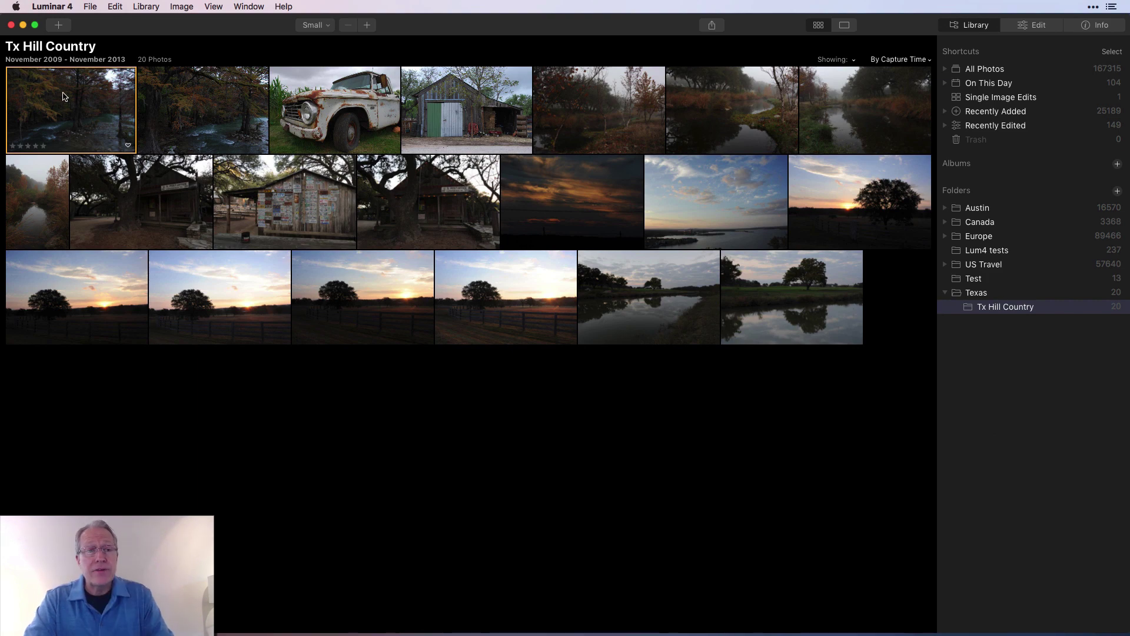
Switch to Finder and copy the Tx Coast and Cadillac Ranch folders from the desktop into the Texas folder.
left_click(23, 25)
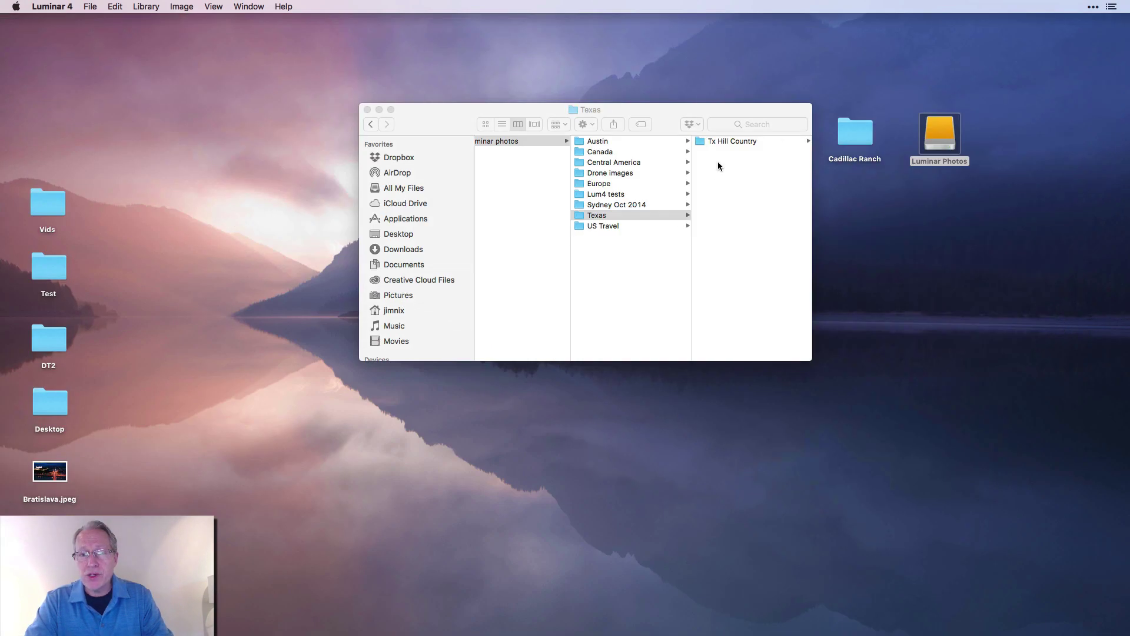
left_click_drag(779, 123, 876, 216)
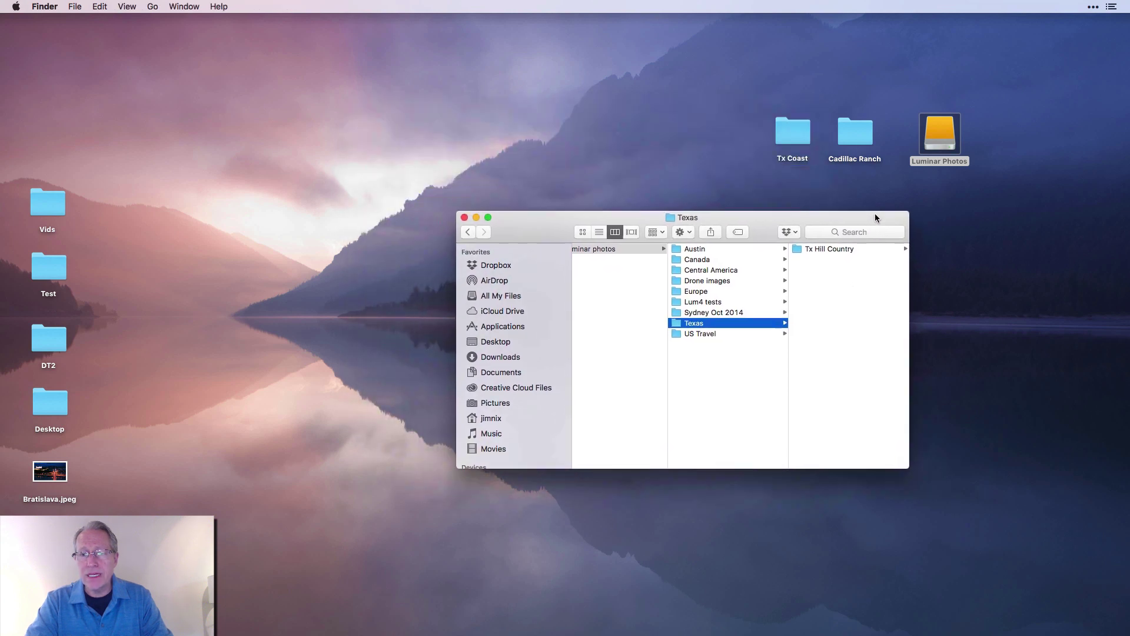
left_click(750, 147)
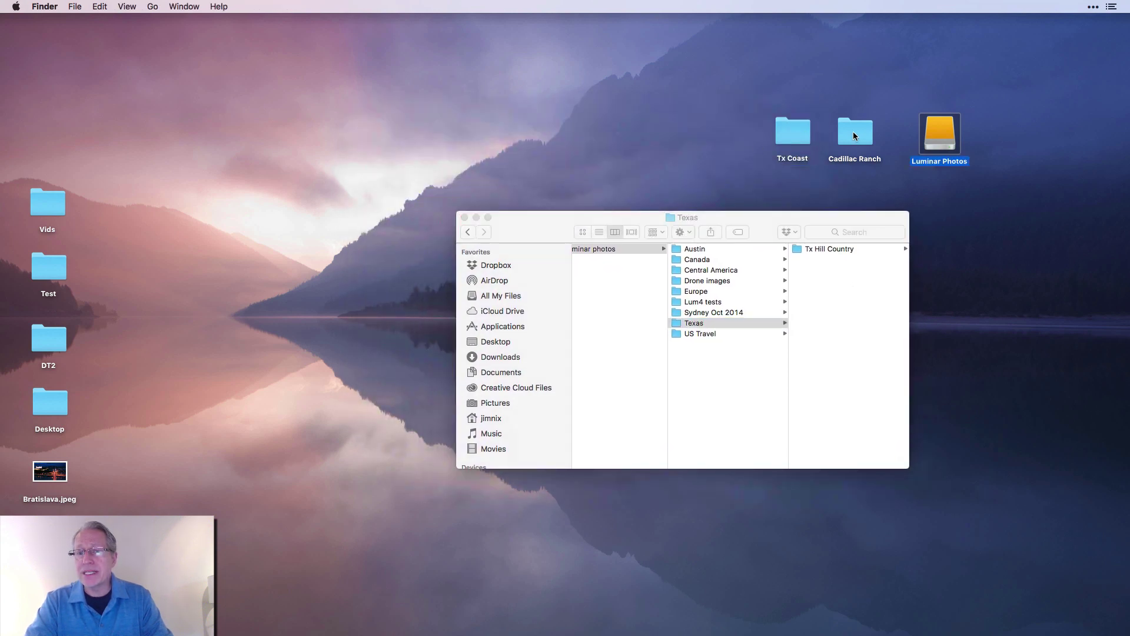
left_click(895, 139)
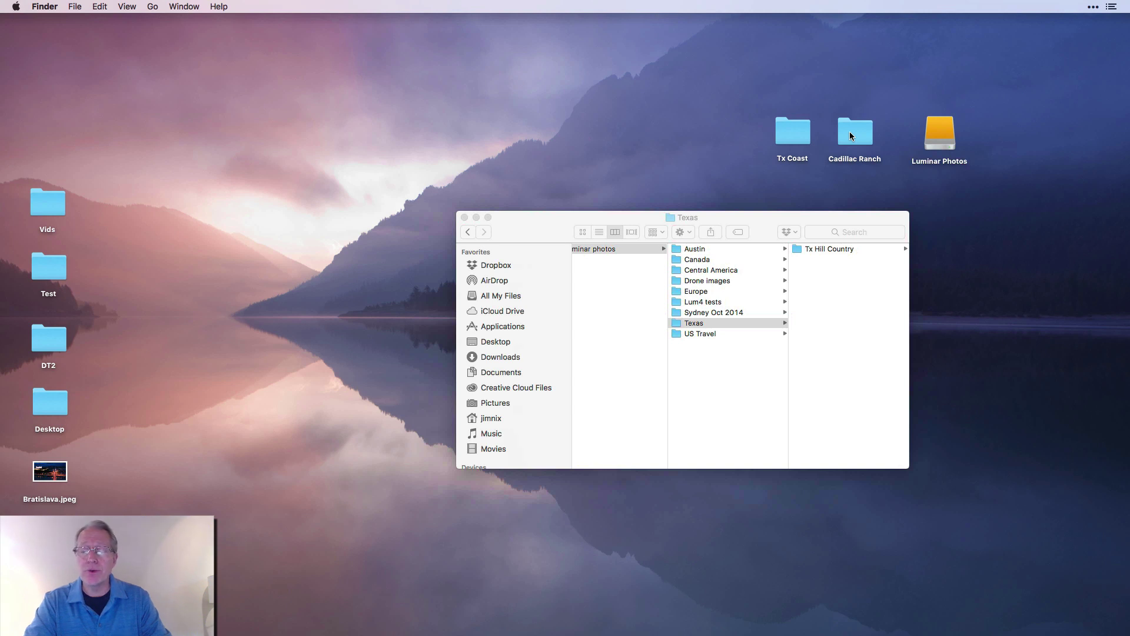
left_click_drag(768, 106, 865, 139)
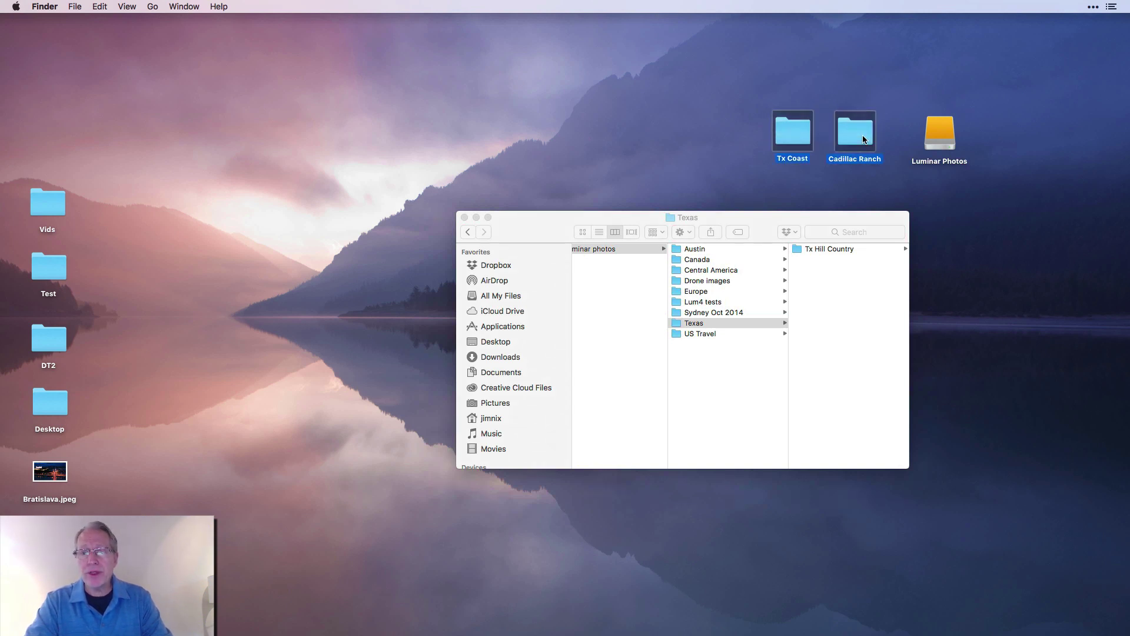
left_click_drag(791, 130, 702, 324)
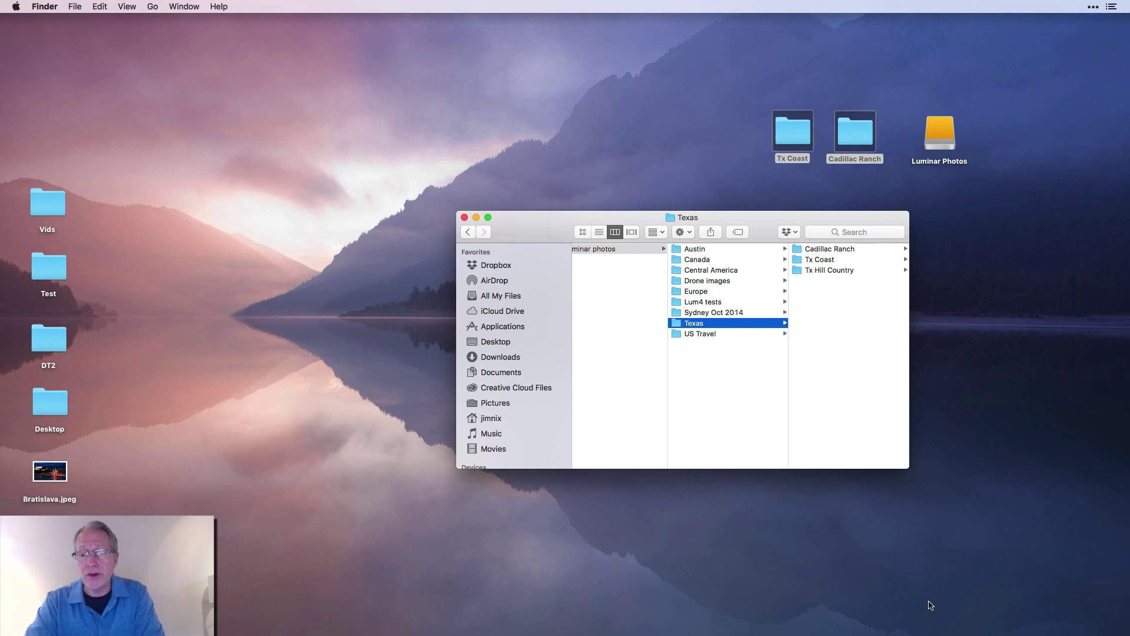
Return to Luminar 4 and view the photos in the Cadillac Ranch, Tx Coast and Tx Hill Country subfolders.
left_click(958, 630)
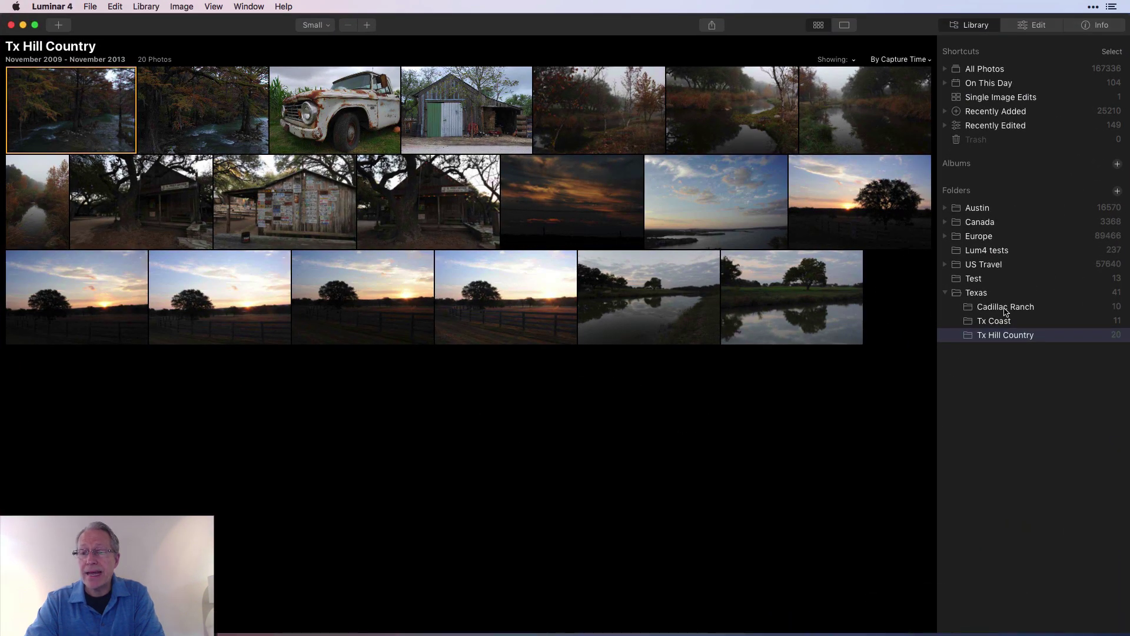
left_click(1006, 311)
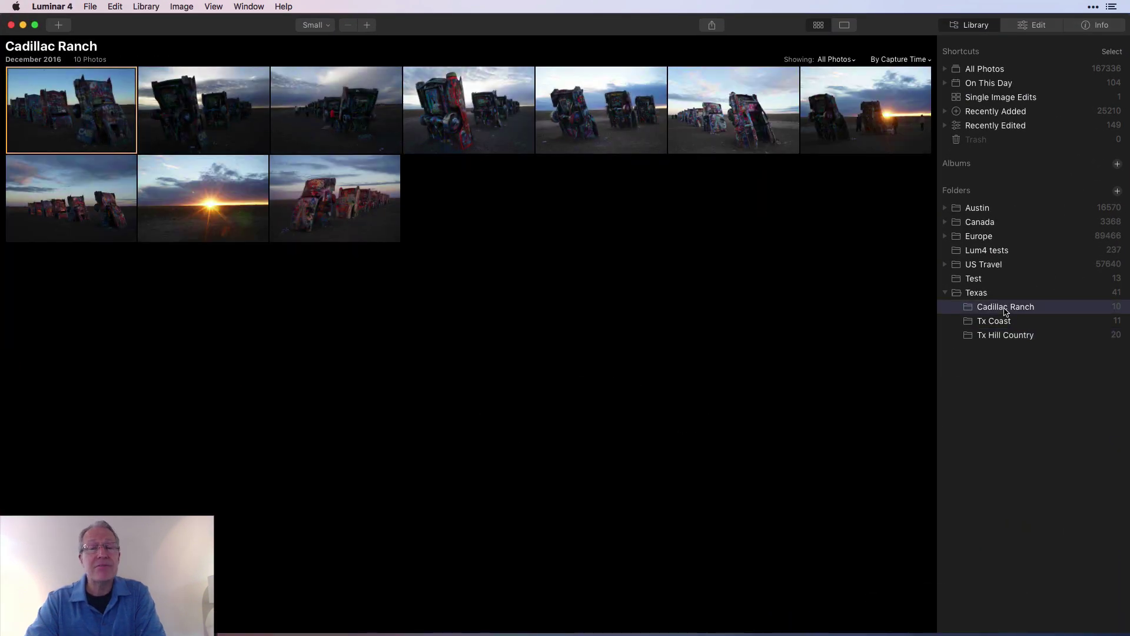
left_click(1004, 323)
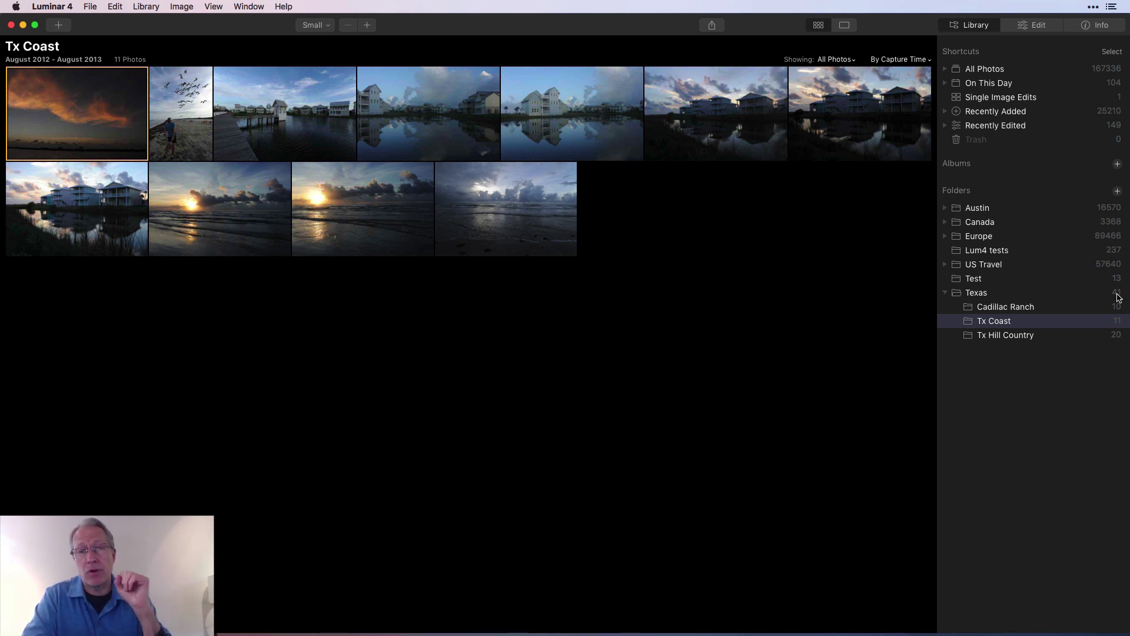
left_click(1007, 335)
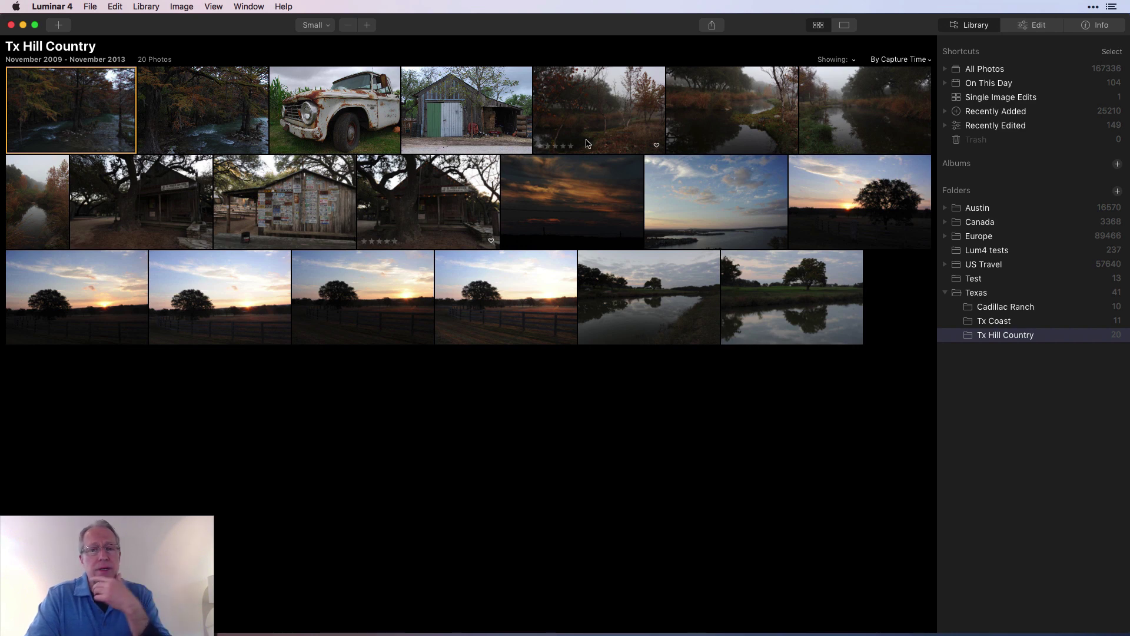
Select the photo of the wooden barn with the green door, view its file information and return to the library.
left_click(500, 117)
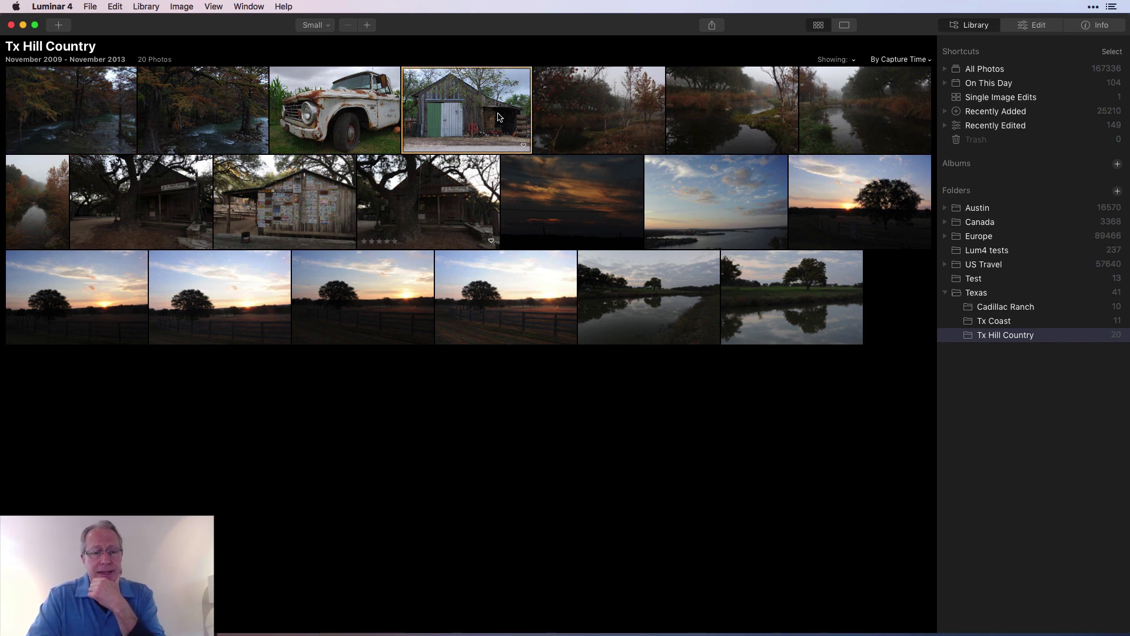
left_click(1096, 29)
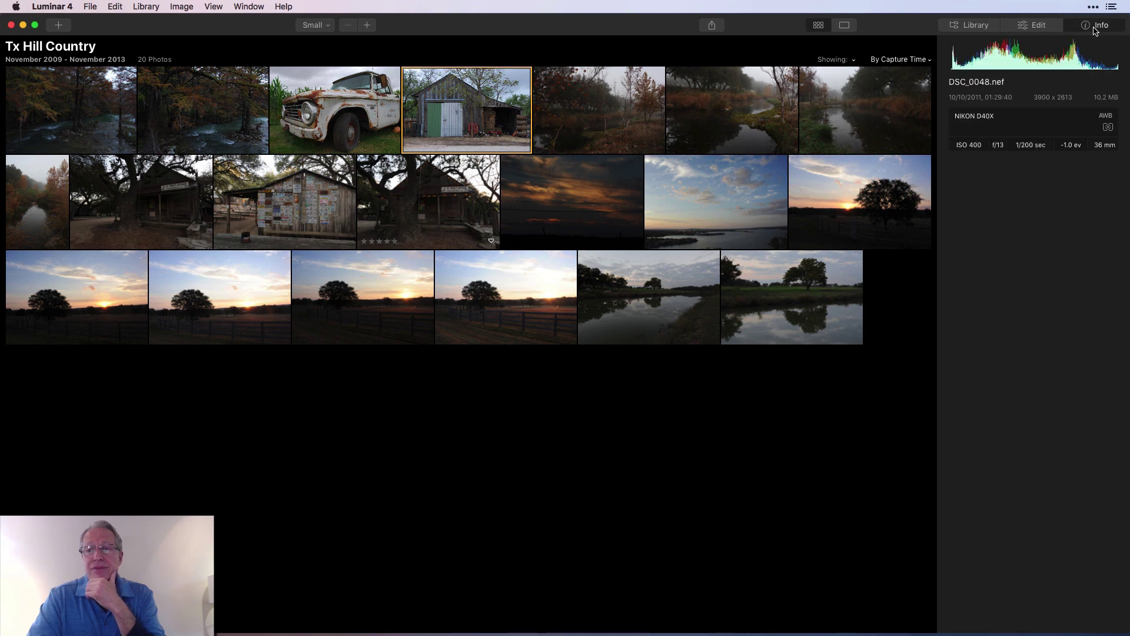
left_click(970, 26)
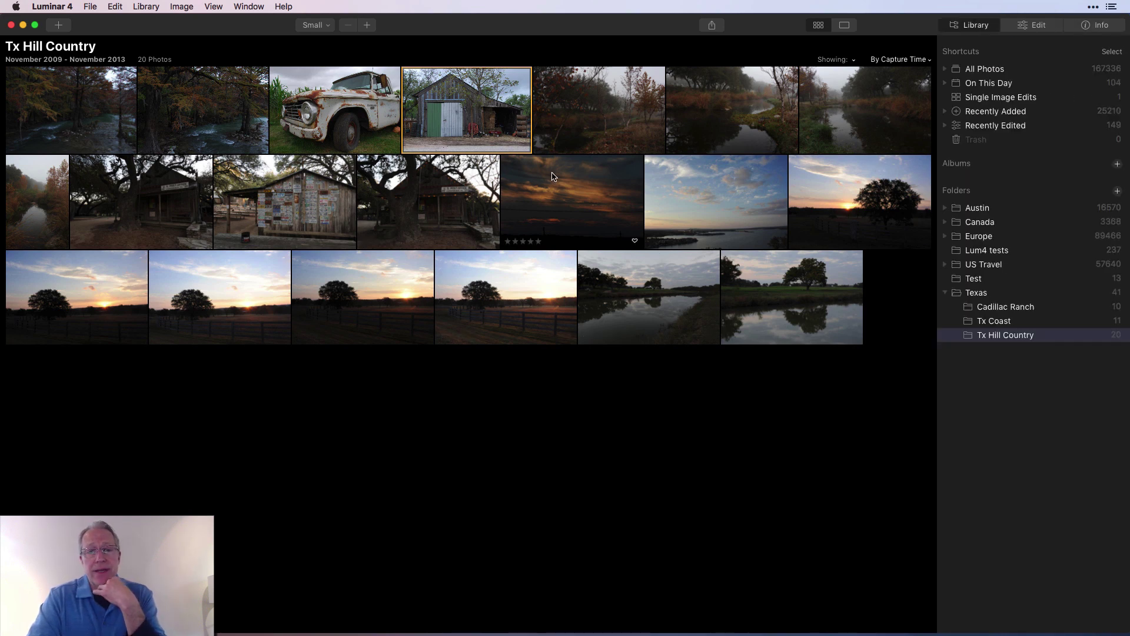
Step through the photos neighbouring the barn photo and show the tab bar above the photo grid.
key("Right")
key("Right")
key("Left")
key("Left")
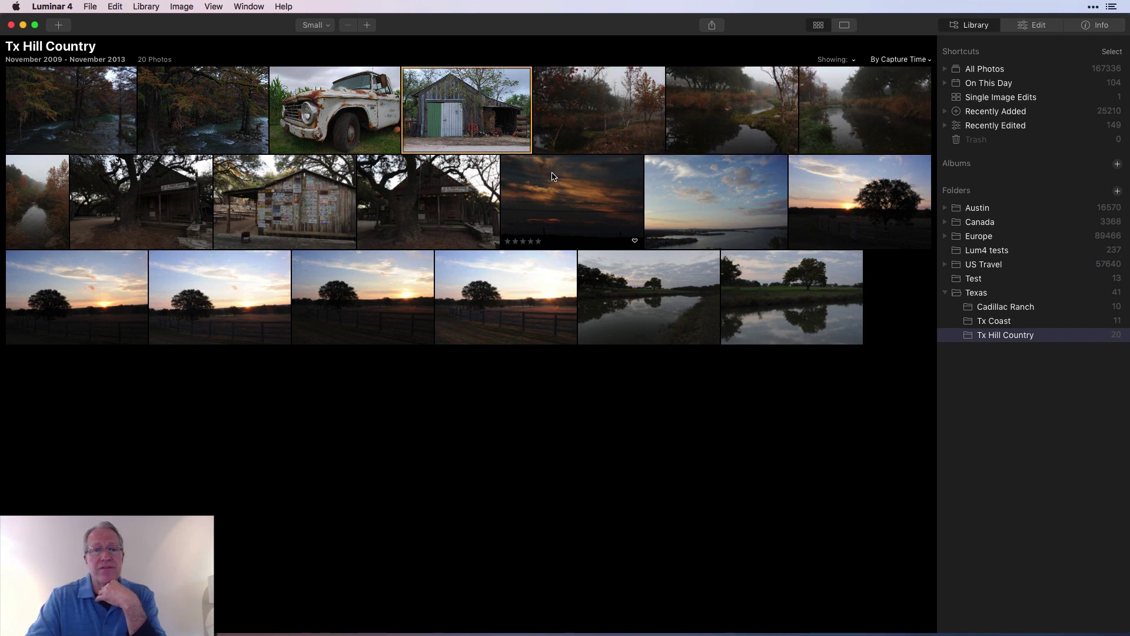
left_click(215, 6)
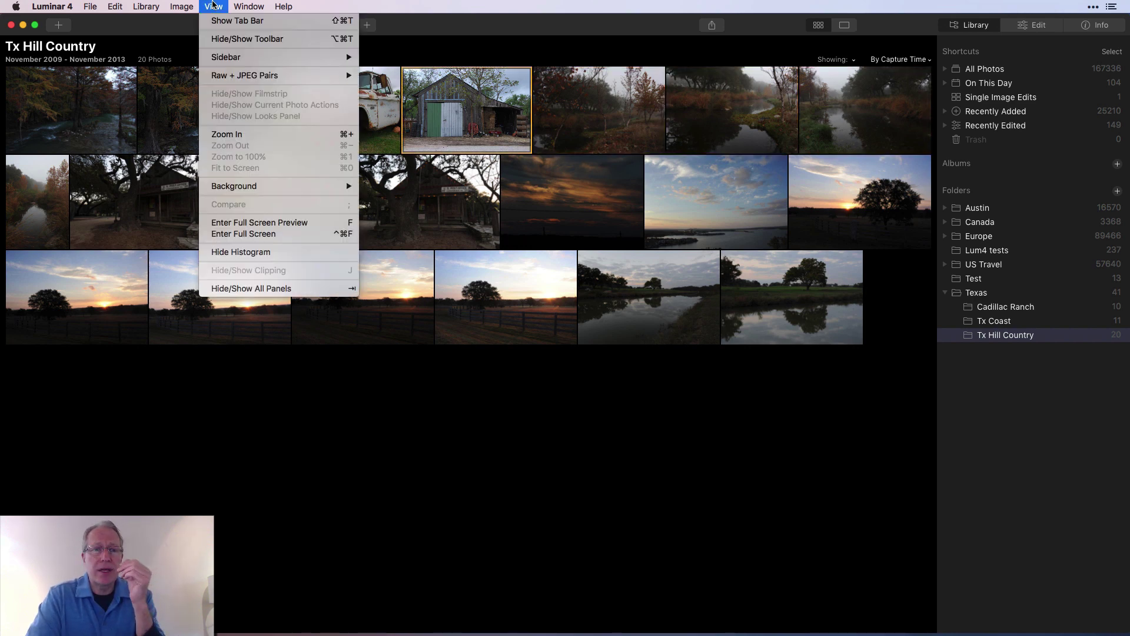
left_click(236, 21)
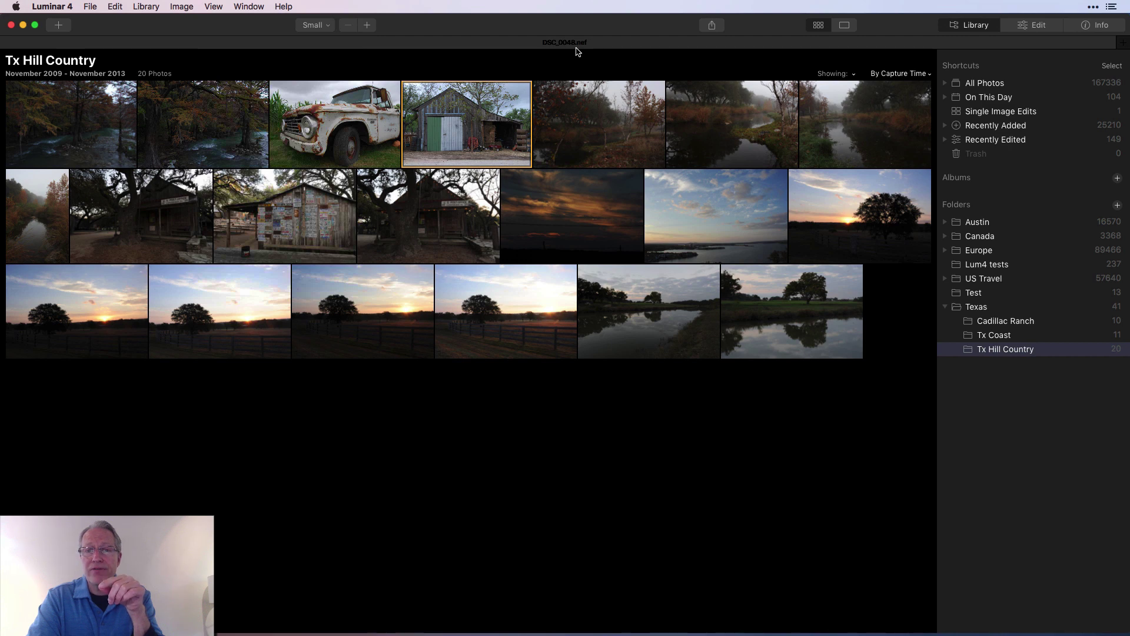
Check the barn photo's file information again, return to the library and select the old white truck photo.
left_click(1107, 28)
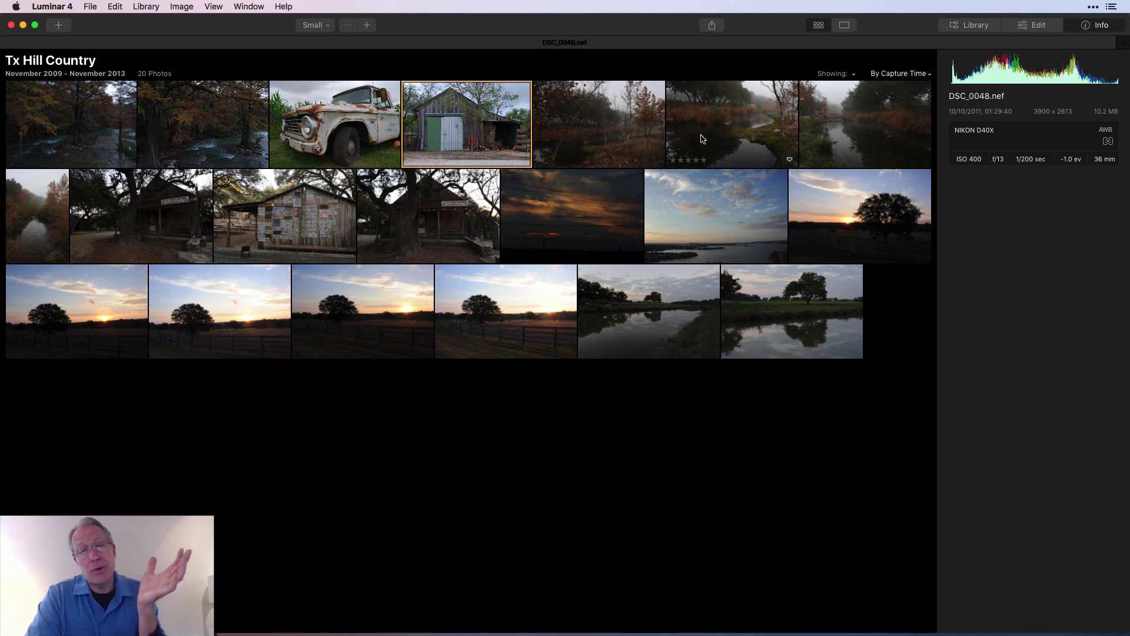
left_click(974, 28)
key("Right")
key("Left")
key("Left")
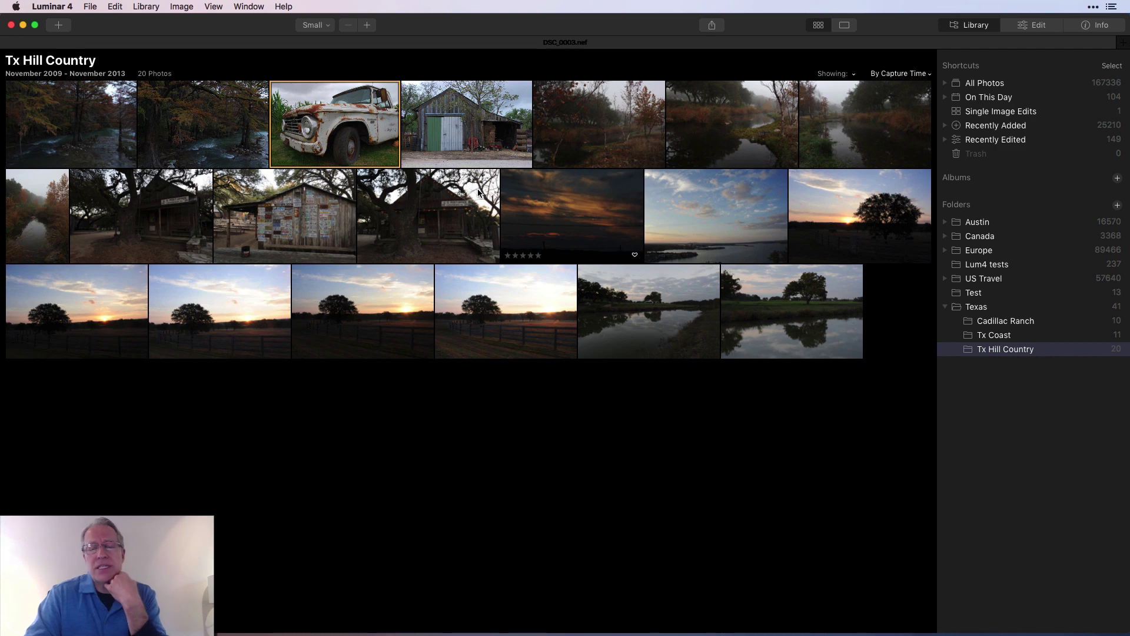
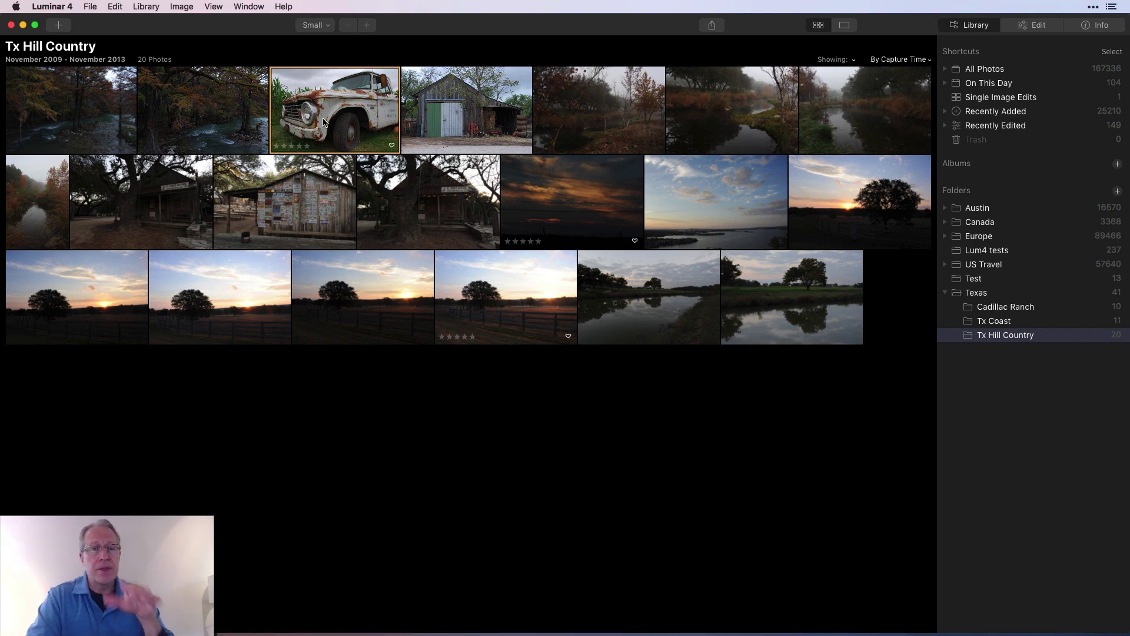
Minimize Luminar 4, open the Tx Hill Country folder in Finder and duplicate DSC_0003.nef.
left_click(24, 24)
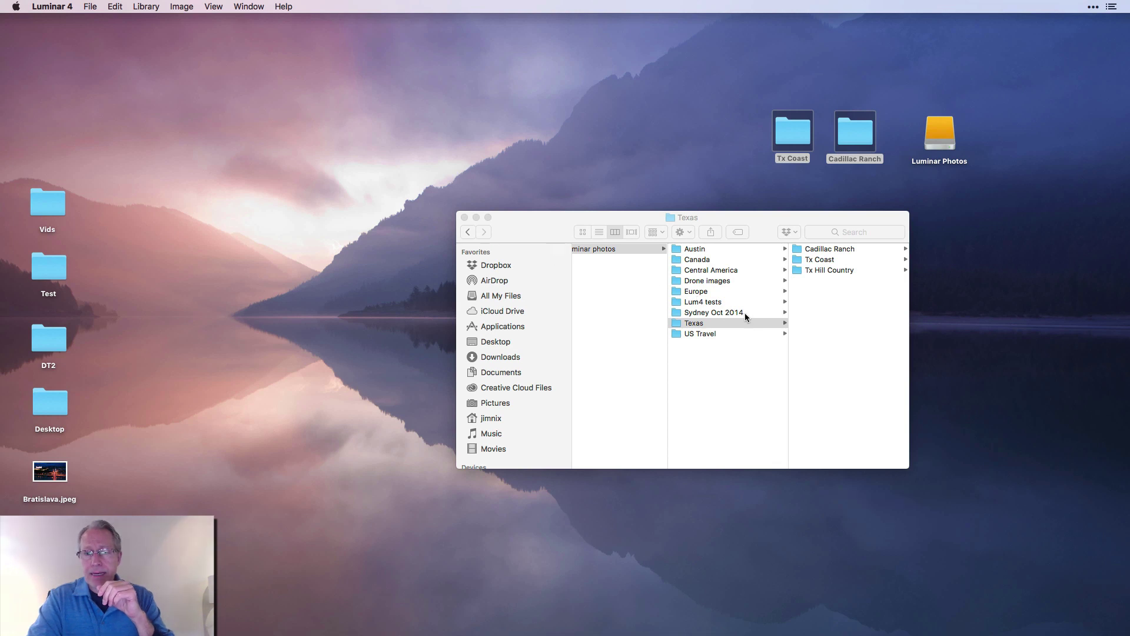
left_click(823, 270)
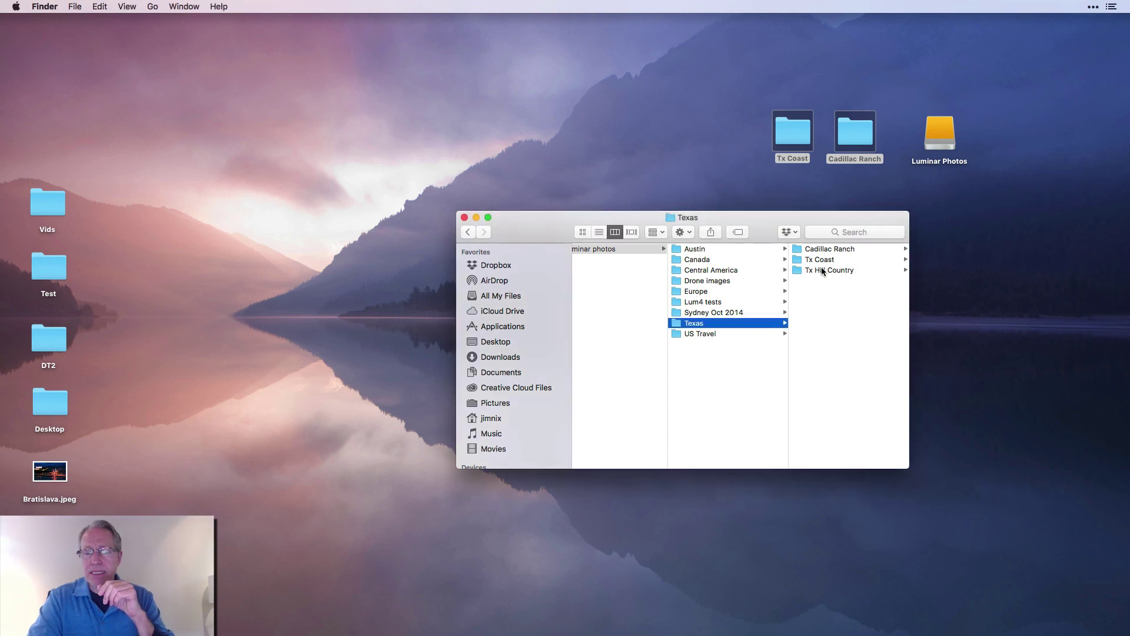
left_click(823, 270)
left_click(829, 250)
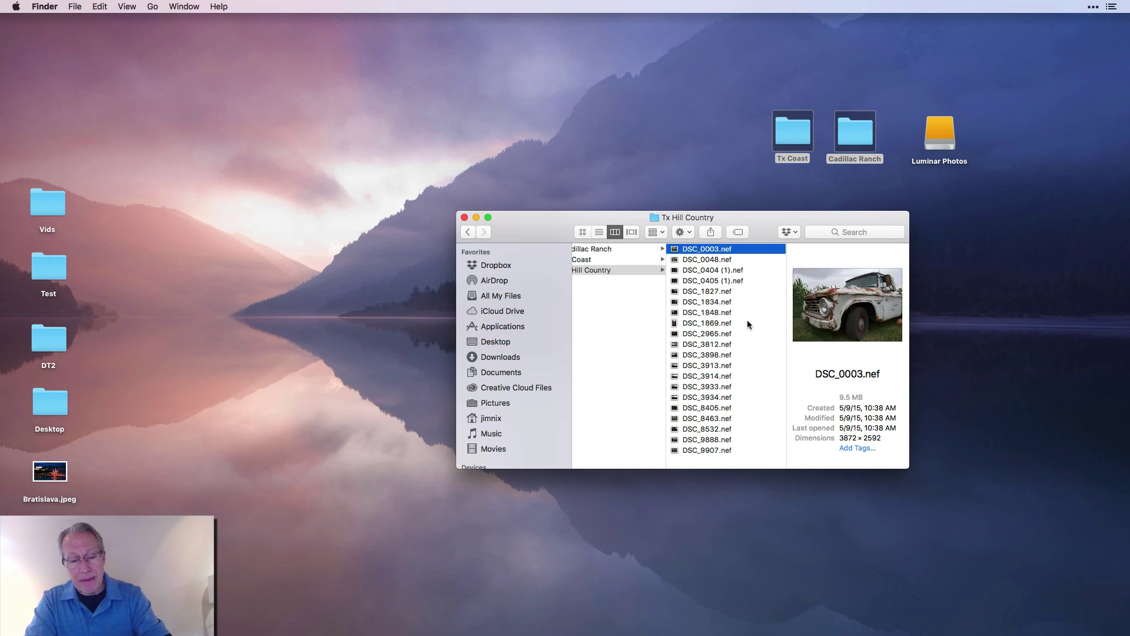
key("super+d")
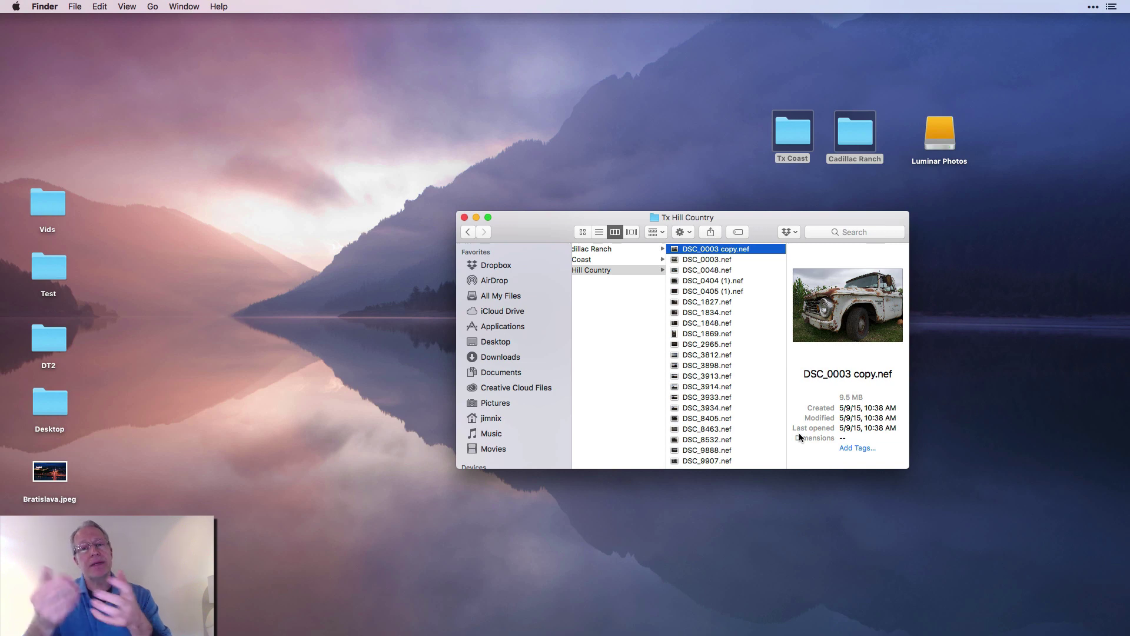
Return to Luminar 4, compare the file information of the two white truck photos and go back to the library.
mouse_move(978, 629)
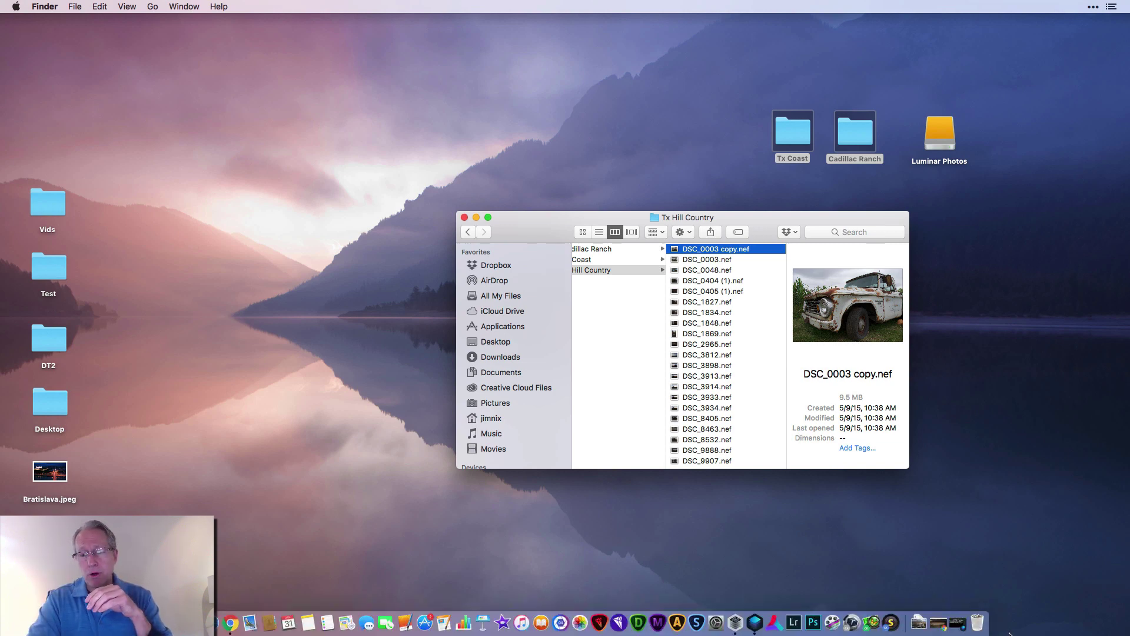
left_click(961, 629)
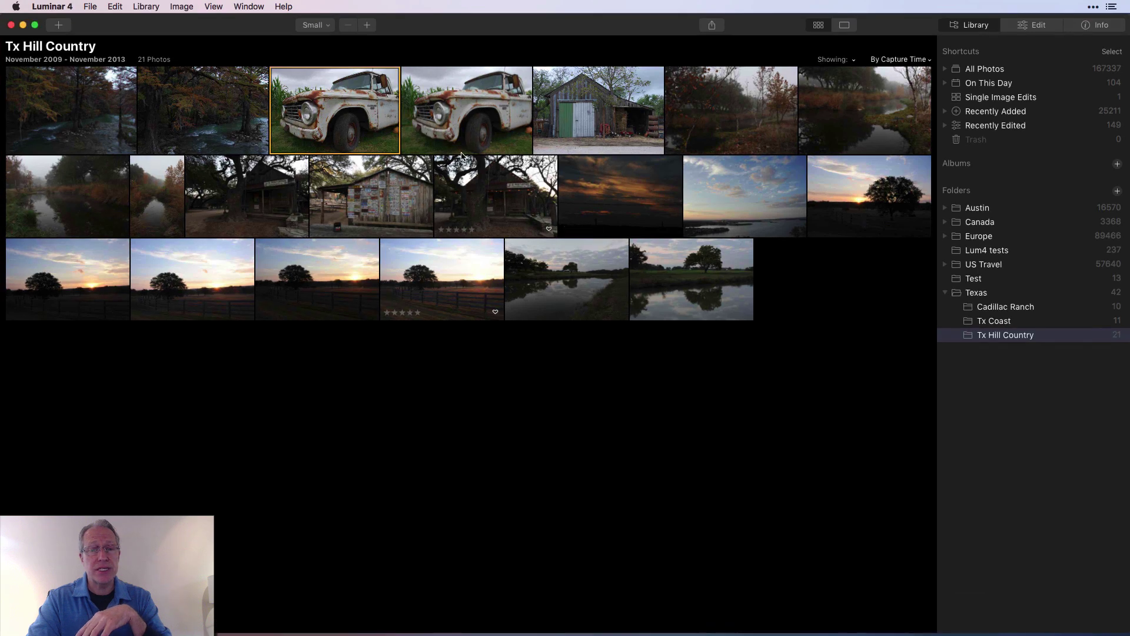
left_click(450, 123)
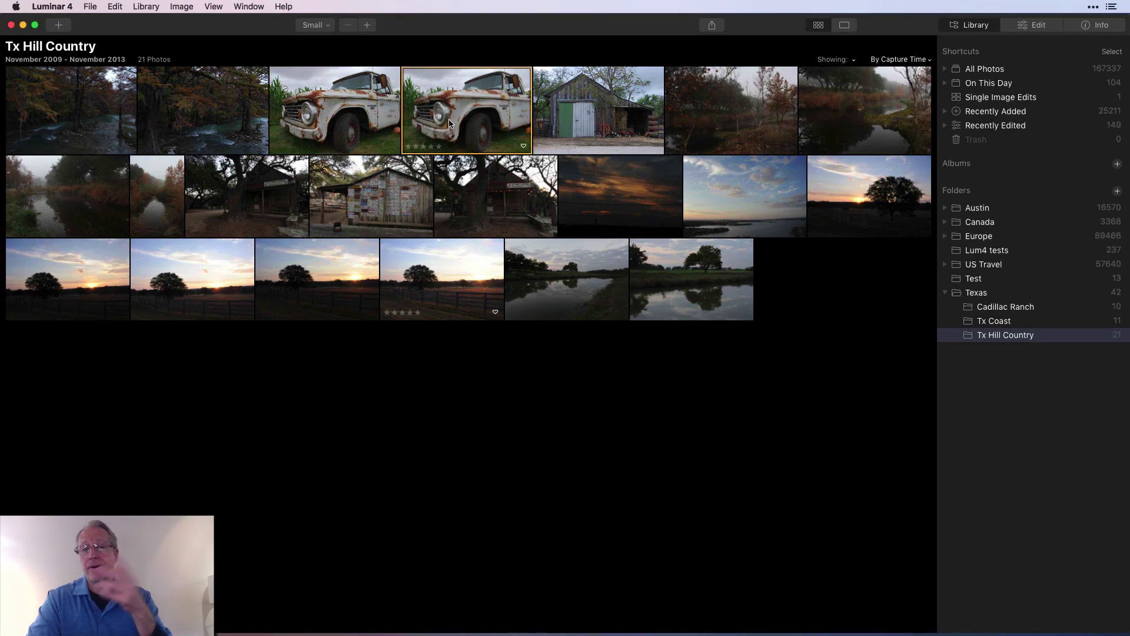
left_click(363, 116)
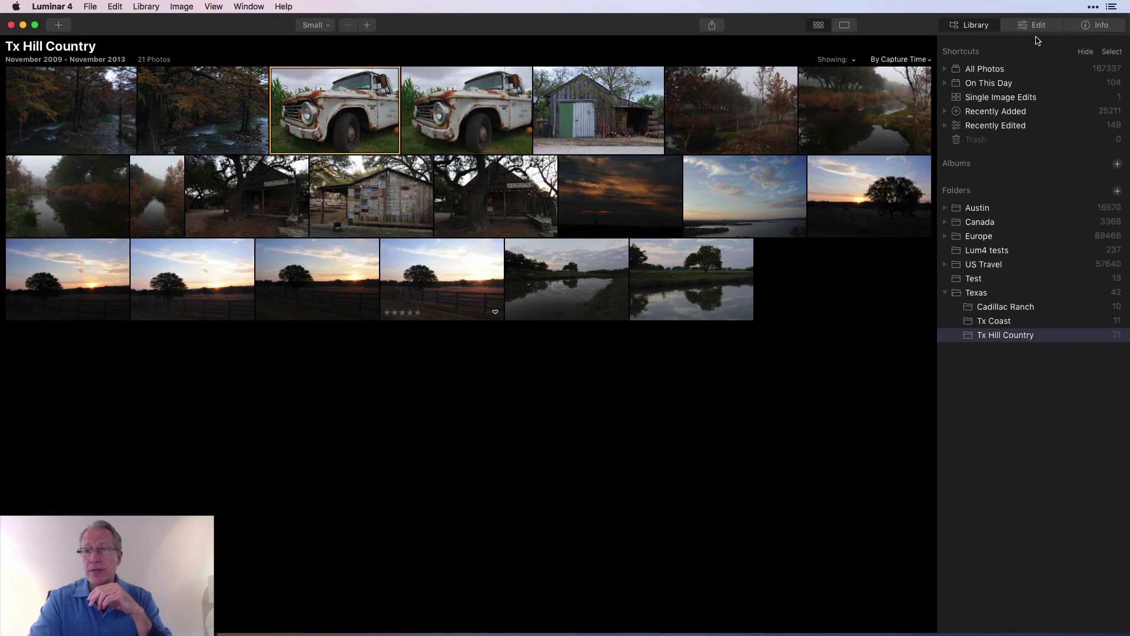
left_click(1095, 27)
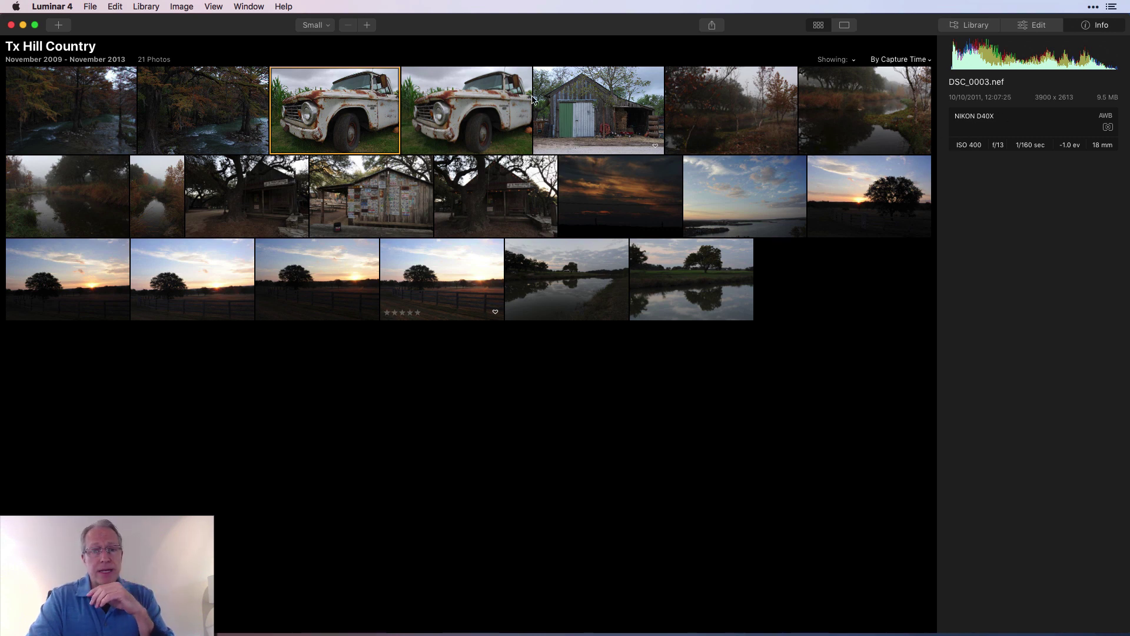
left_click(476, 107)
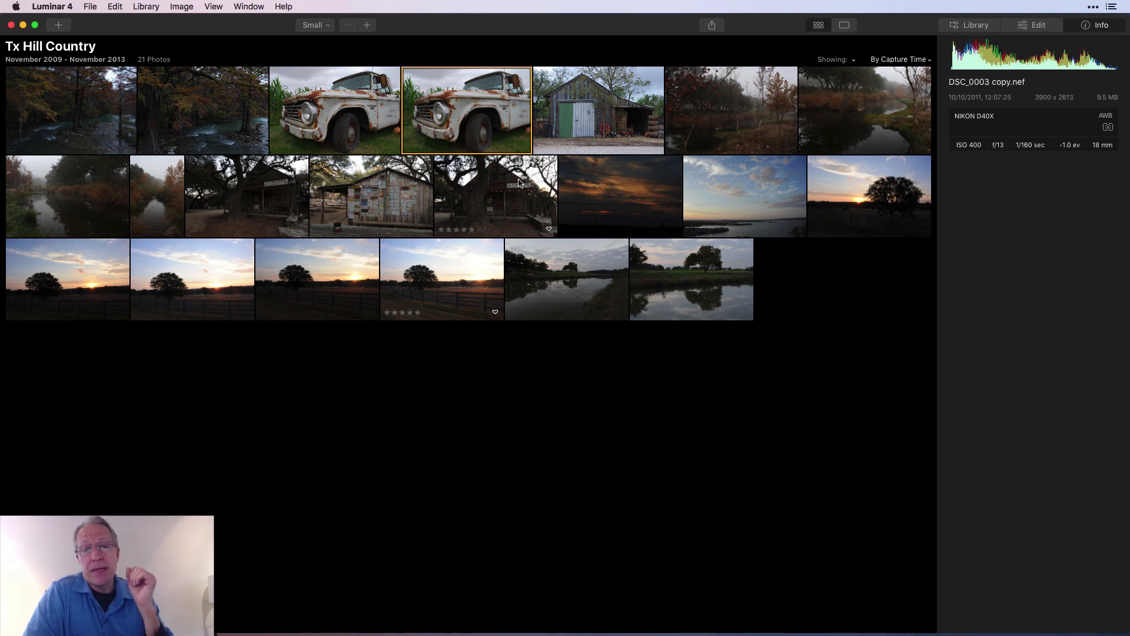
left_click(962, 28)
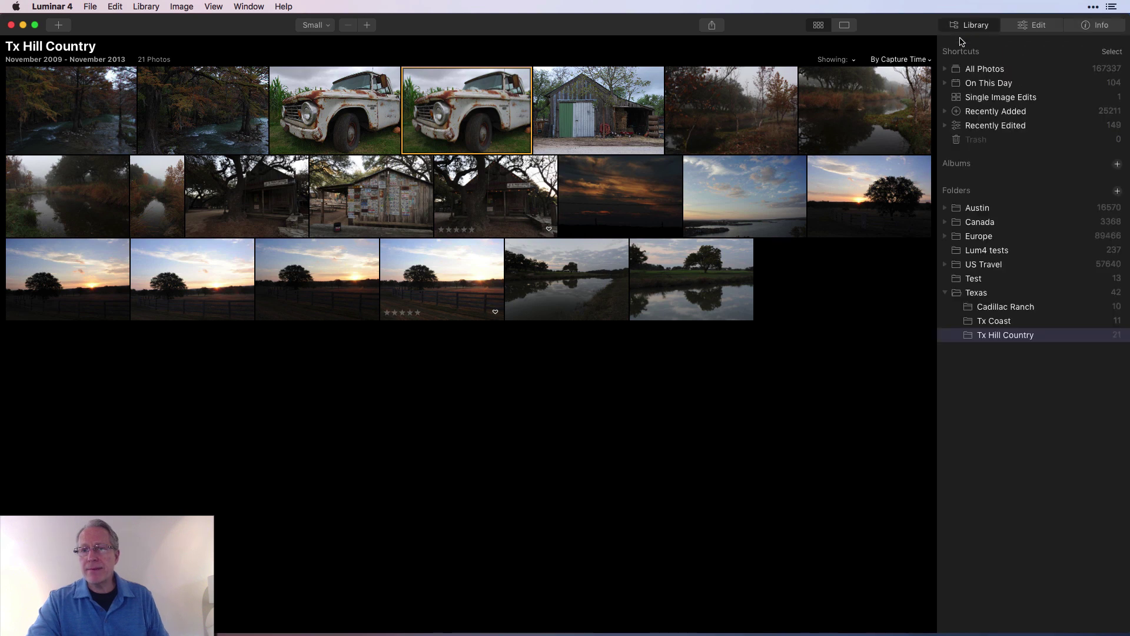
Show all photos and the albums list, collapse the Texas folder and expand Europe to view its subfolders.
left_click(965, 170)
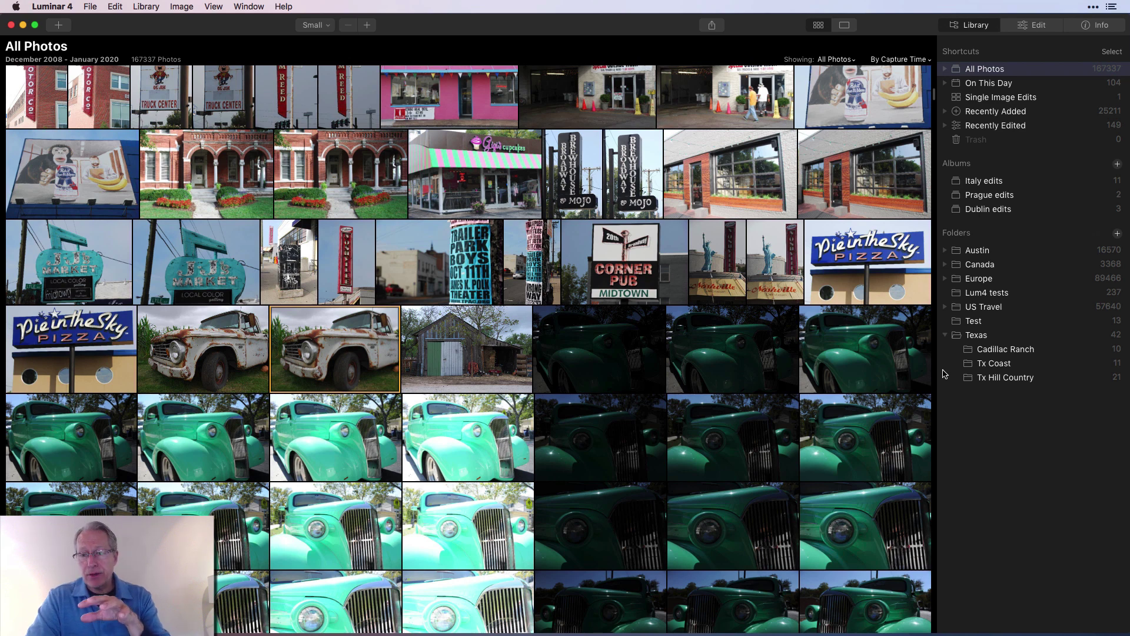
left_click(946, 335)
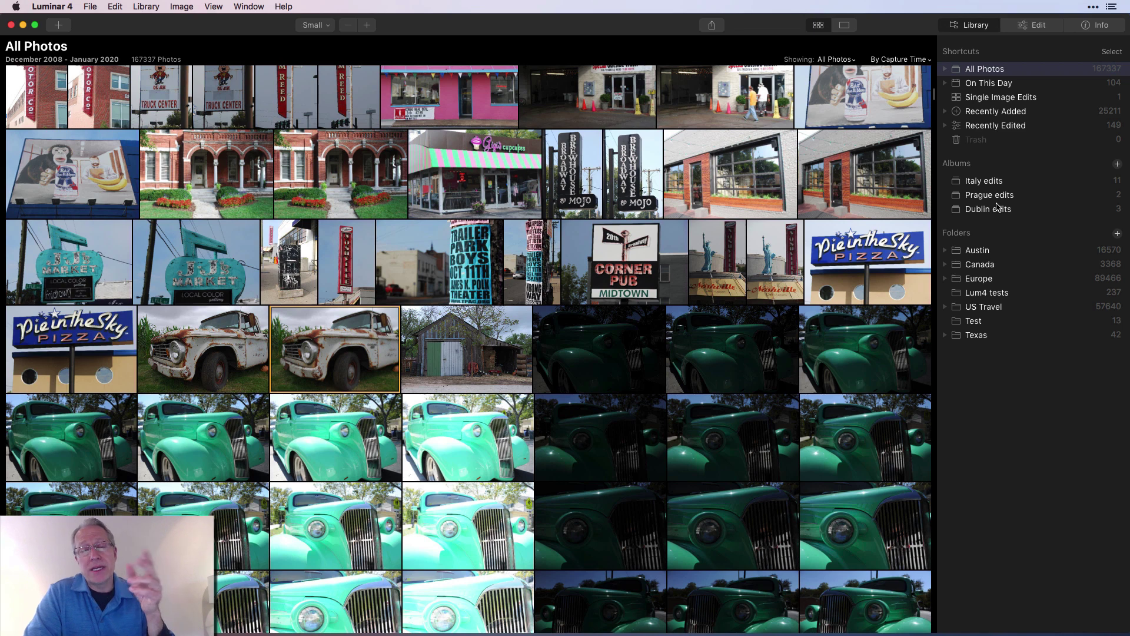
left_click(946, 280)
scroll(1006, 365, "down", 4)
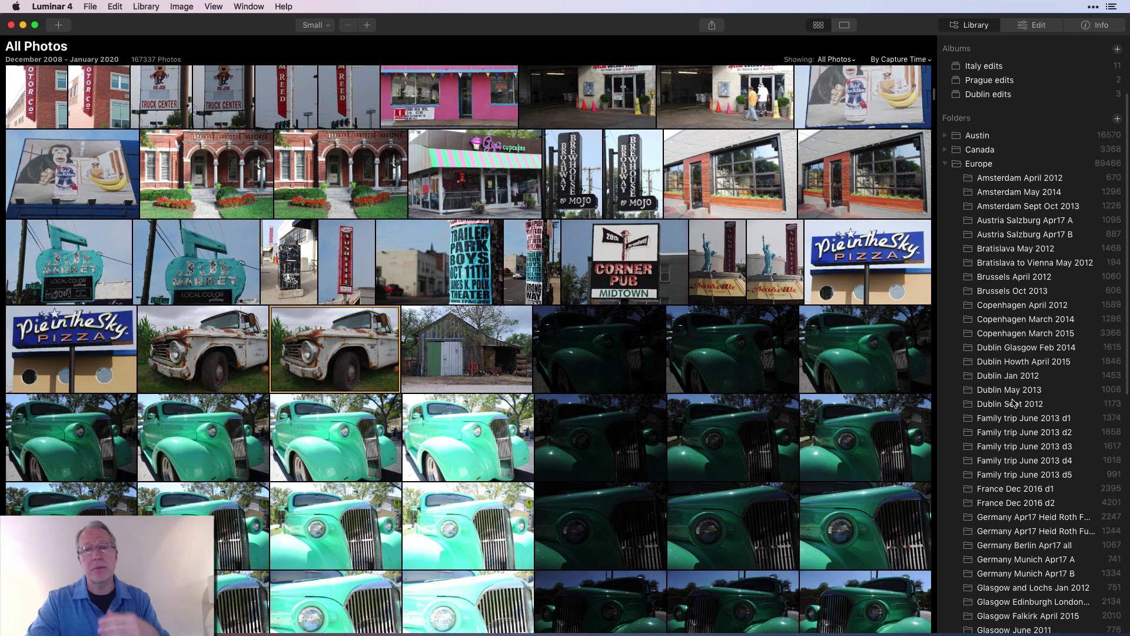
scroll(1014, 403, "up", 2)
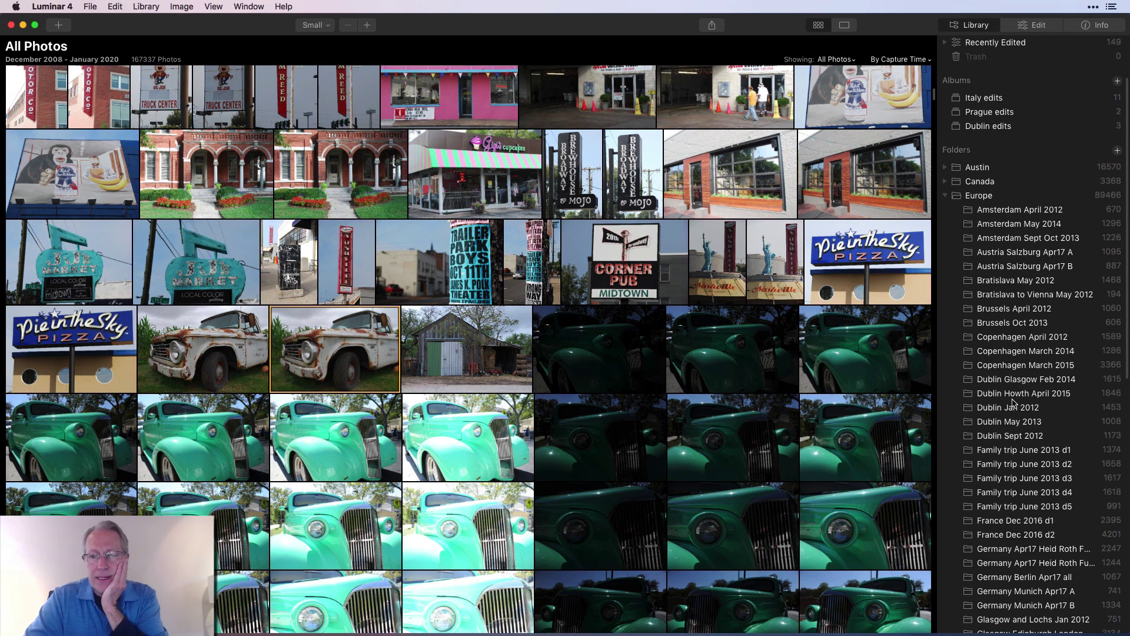
scroll(1013, 401, "up", 5)
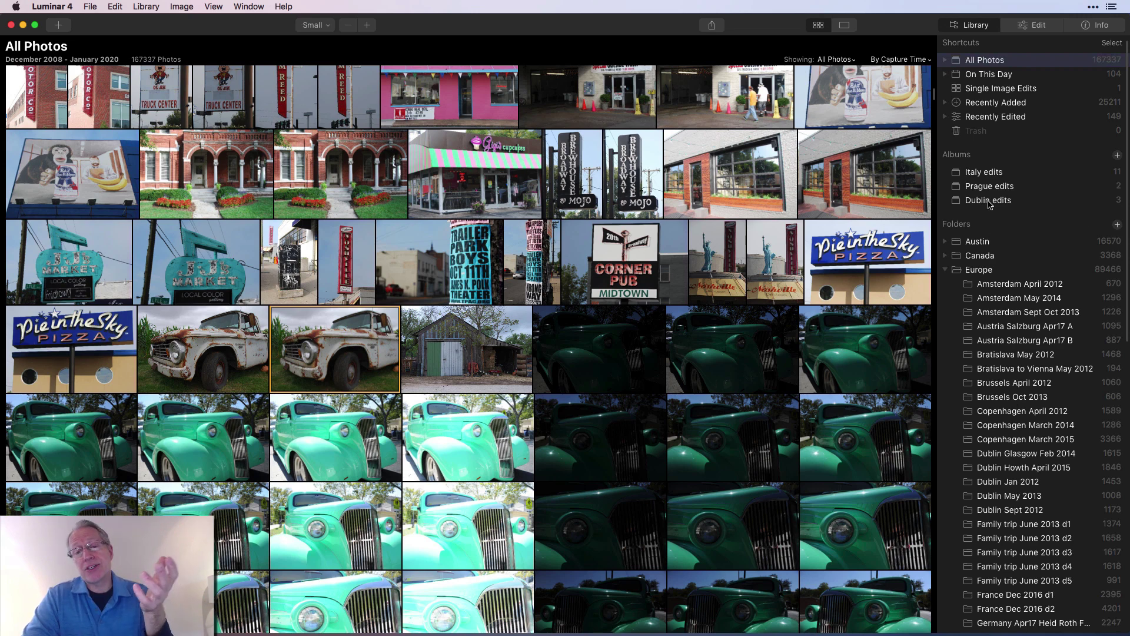
View the Dublin edits album, select its domed riverside building photo and view the Prague edits album.
left_click(989, 200)
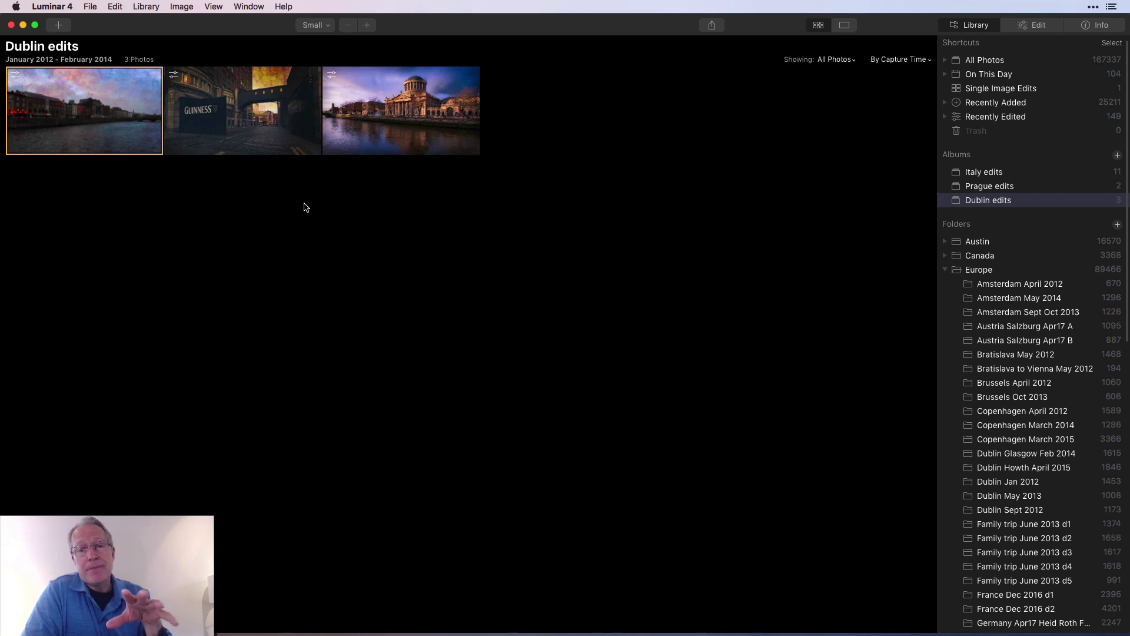
left_click(389, 123)
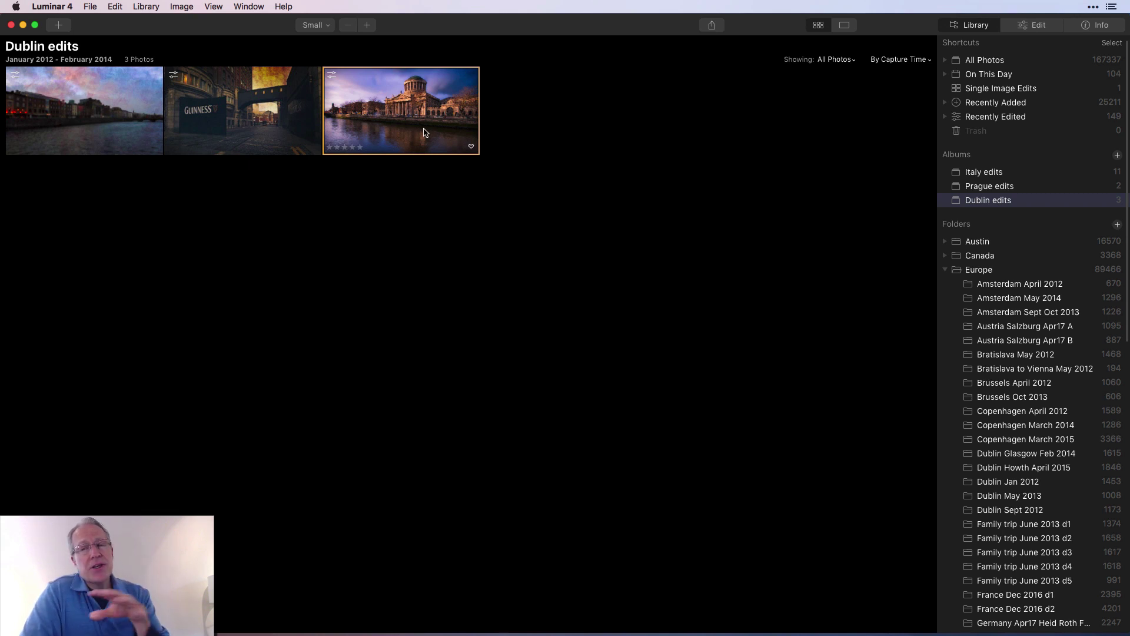
left_click(980, 186)
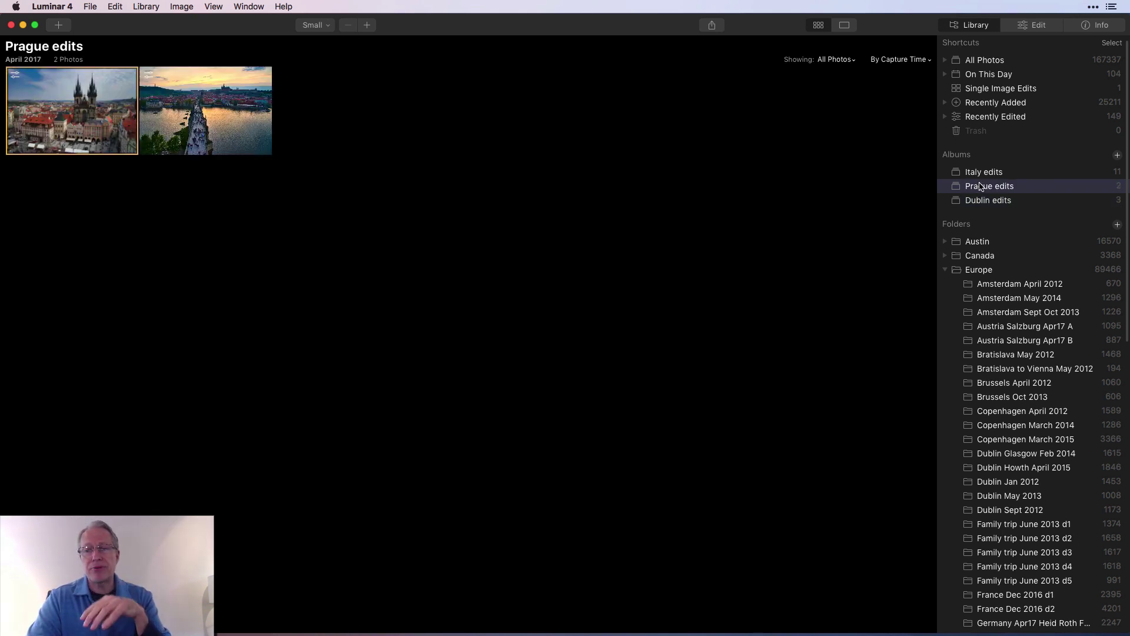
View the Italy edits album and select several of its photos, ending with the dim street photo that starts the second row.
left_click(989, 172)
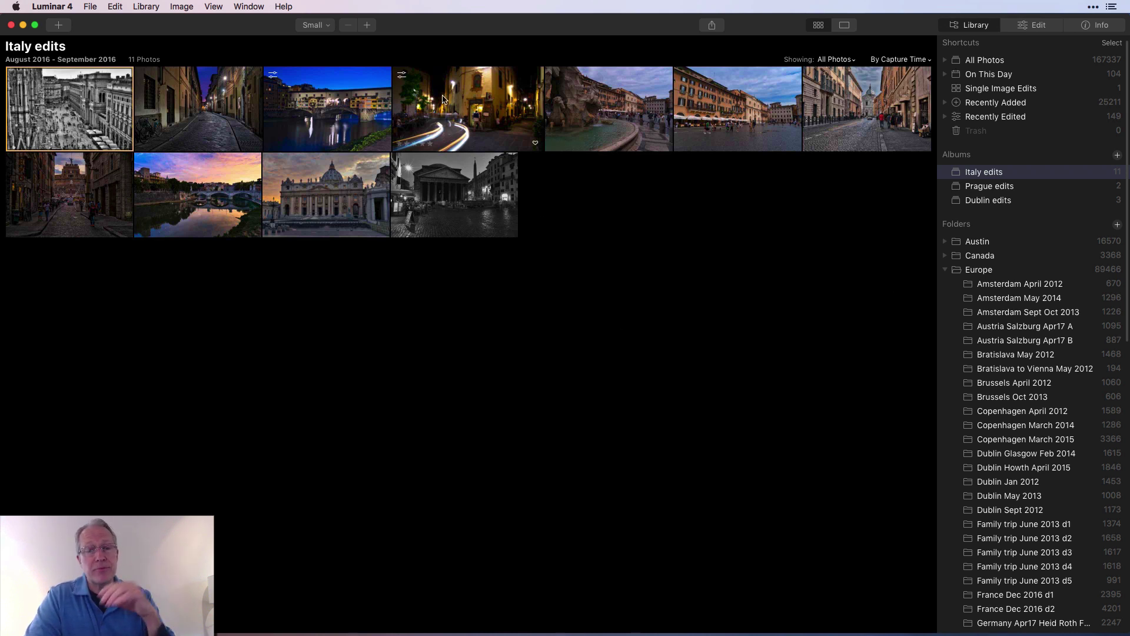
left_click(486, 122)
left_click(317, 119)
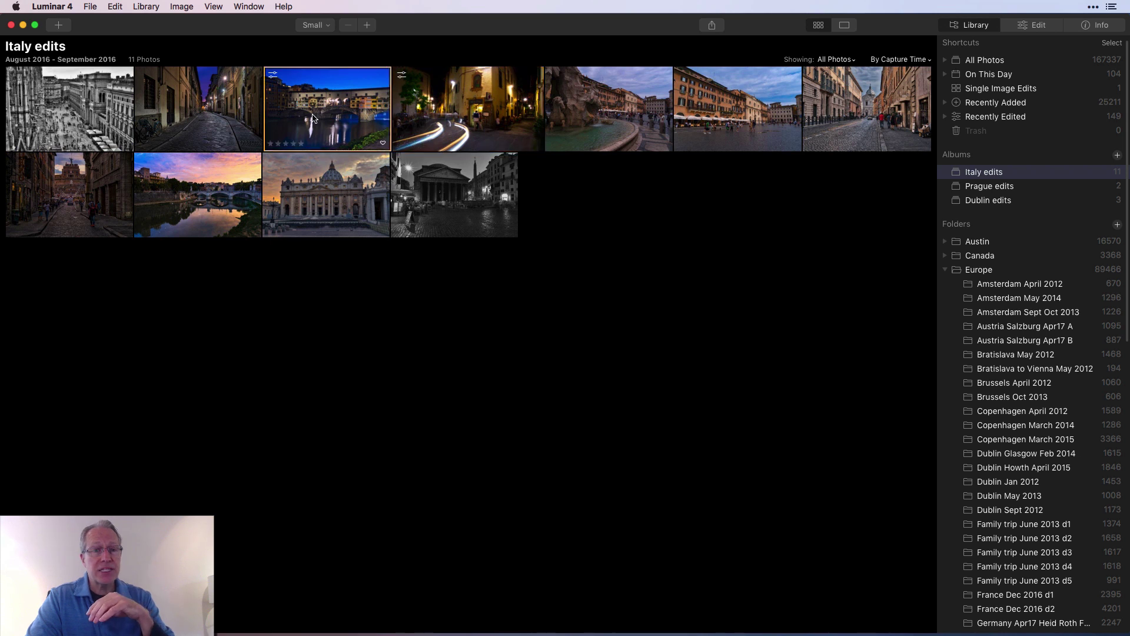
left_click(71, 115)
left_click(70, 201)
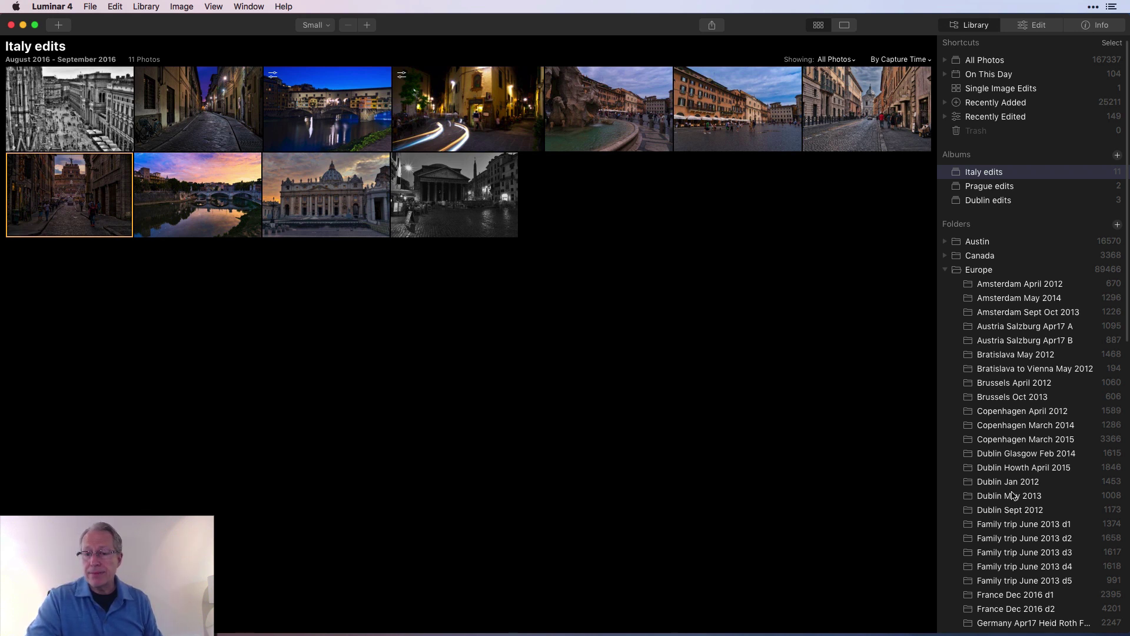
Look through the Europe subfolders as far as the Italy 2016 and London folders and return to the albums list.
scroll(1014, 496, "down", 5)
scroll(1014, 497, "down", 3)
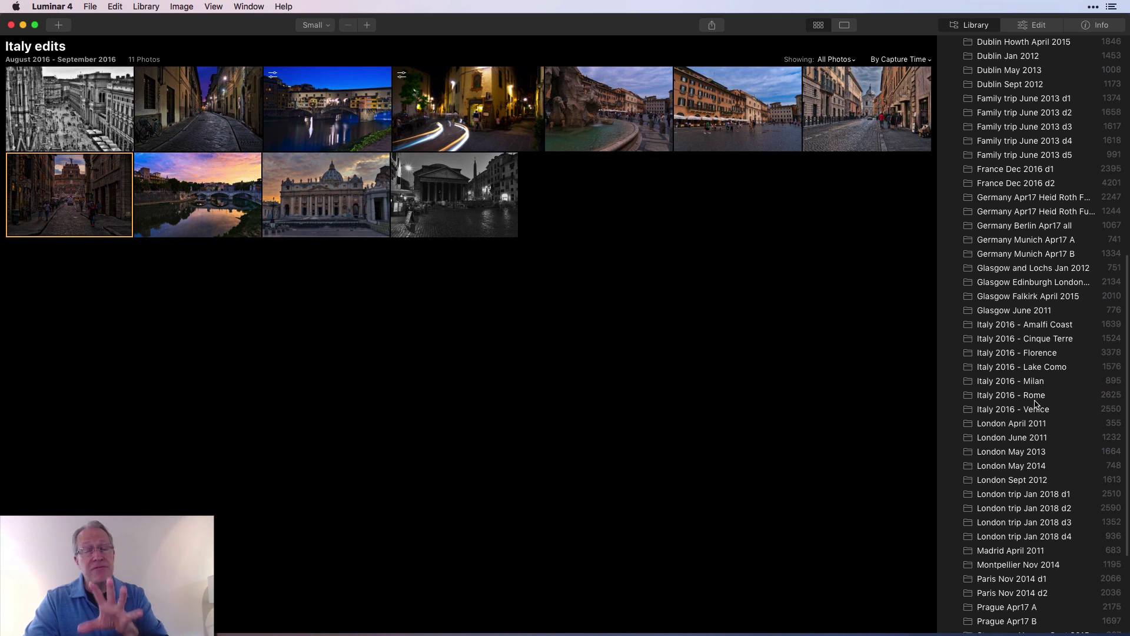
scroll(1036, 402, "up", 10)
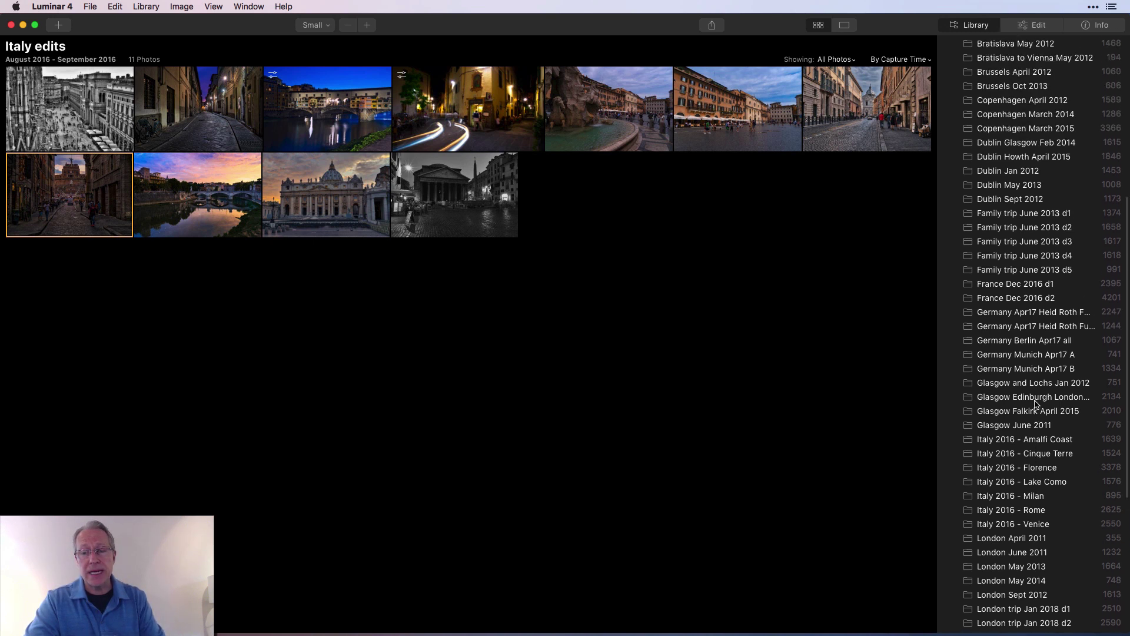
scroll(1036, 403, "up", 8)
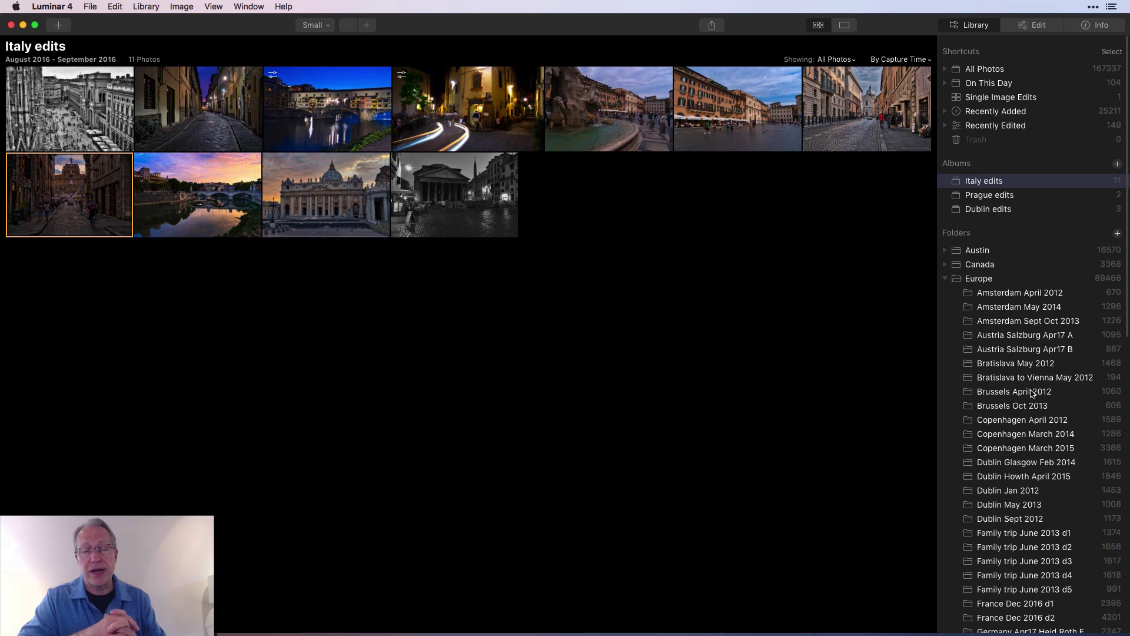
Expand the Austin folder and browse the photos in its Sony A7R3 test shots subfolder.
left_click(946, 250)
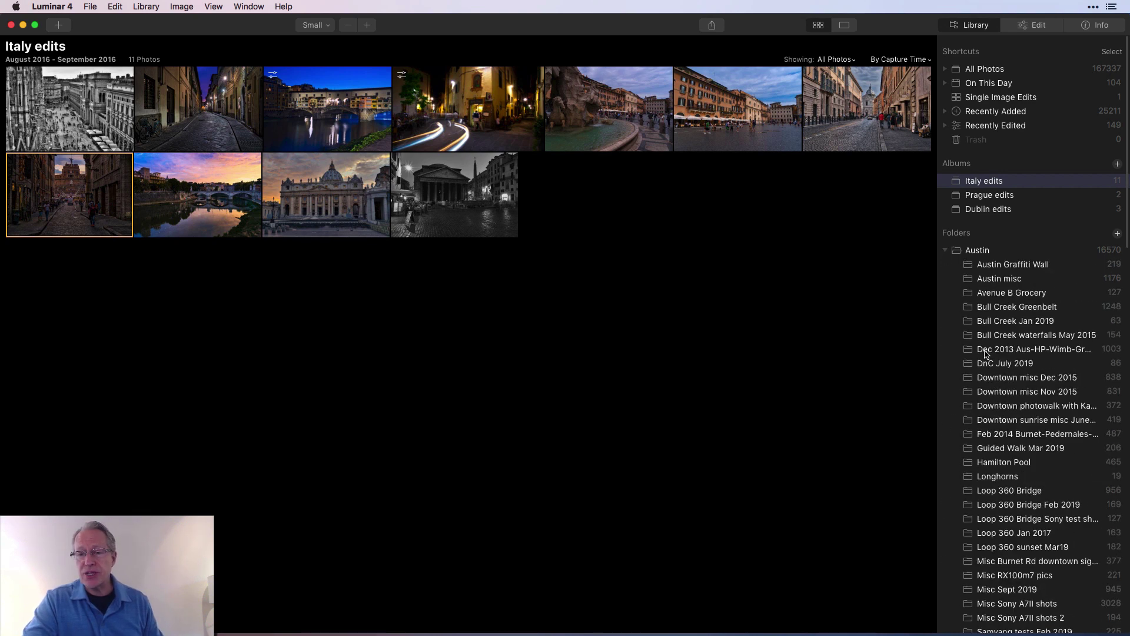
scroll(995, 366, "down", 10)
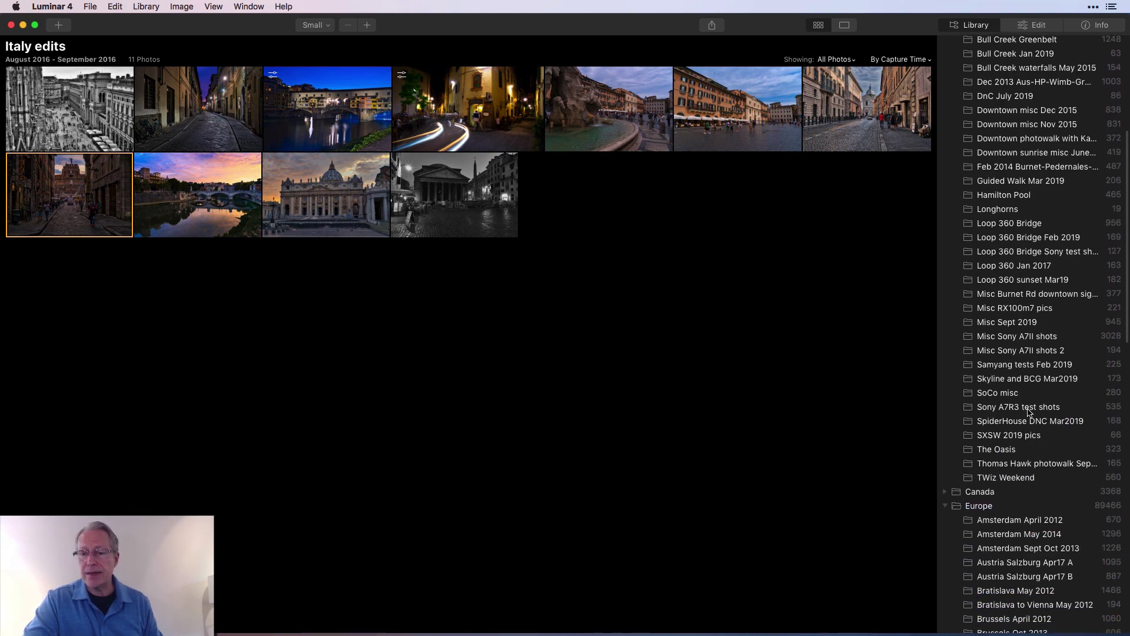
left_click(1029, 410)
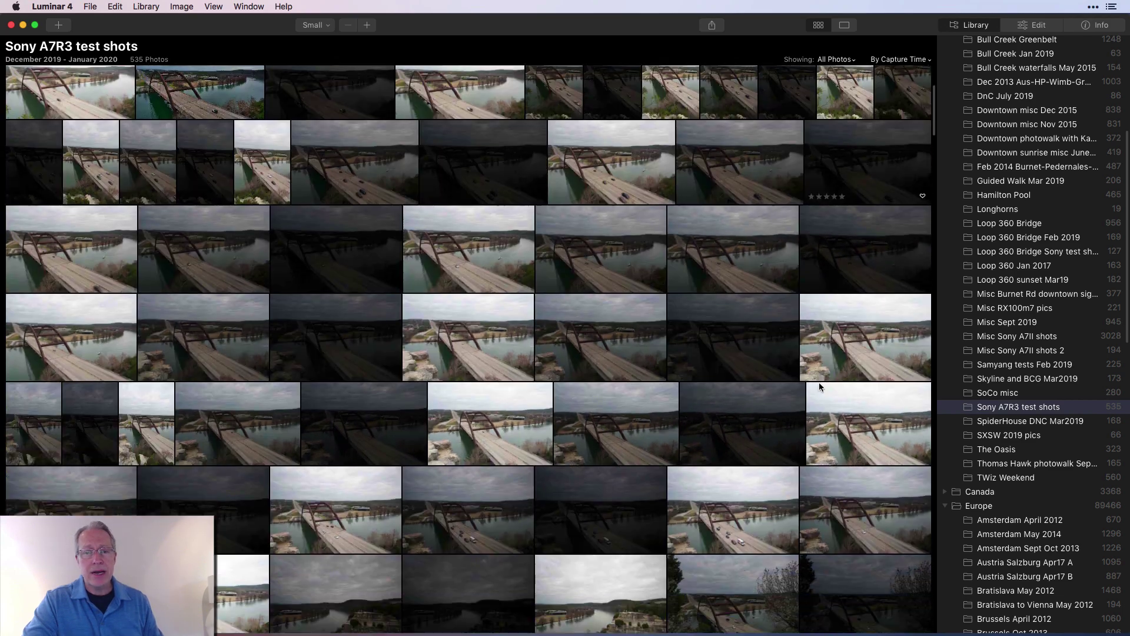
scroll(821, 386, "down", 10)
scroll(822, 387, "up", 10)
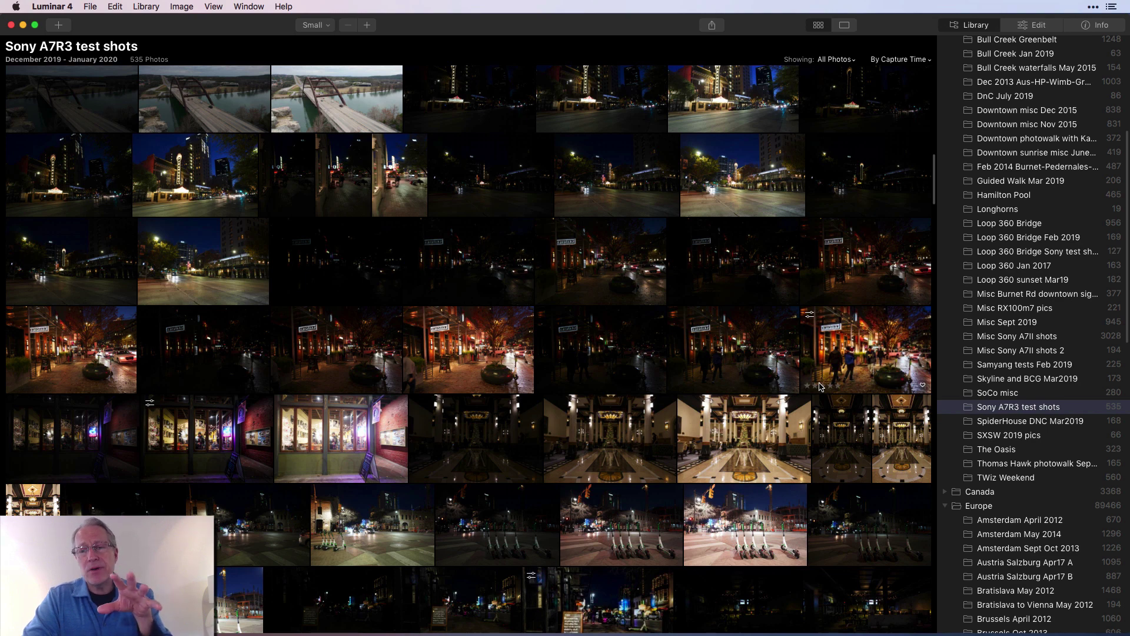
scroll(986, 248, "up", 5)
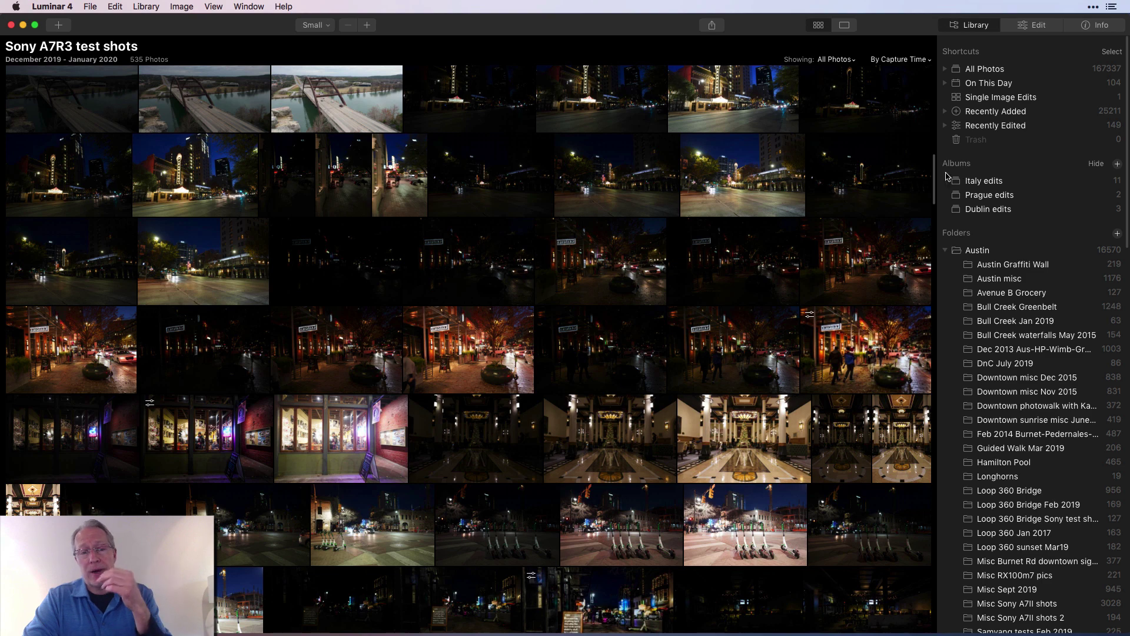
Select the edited night street photo with pedestrians and check the photo filter options, keeping All Photos showing.
scroll(521, 327, "down", 3)
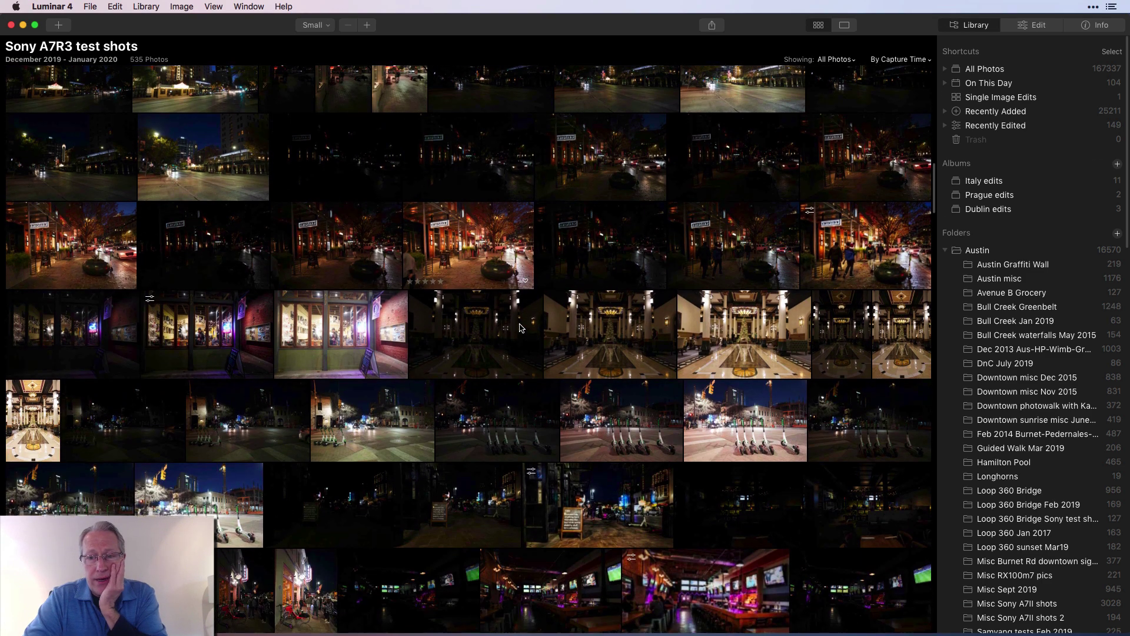
left_click(864, 240)
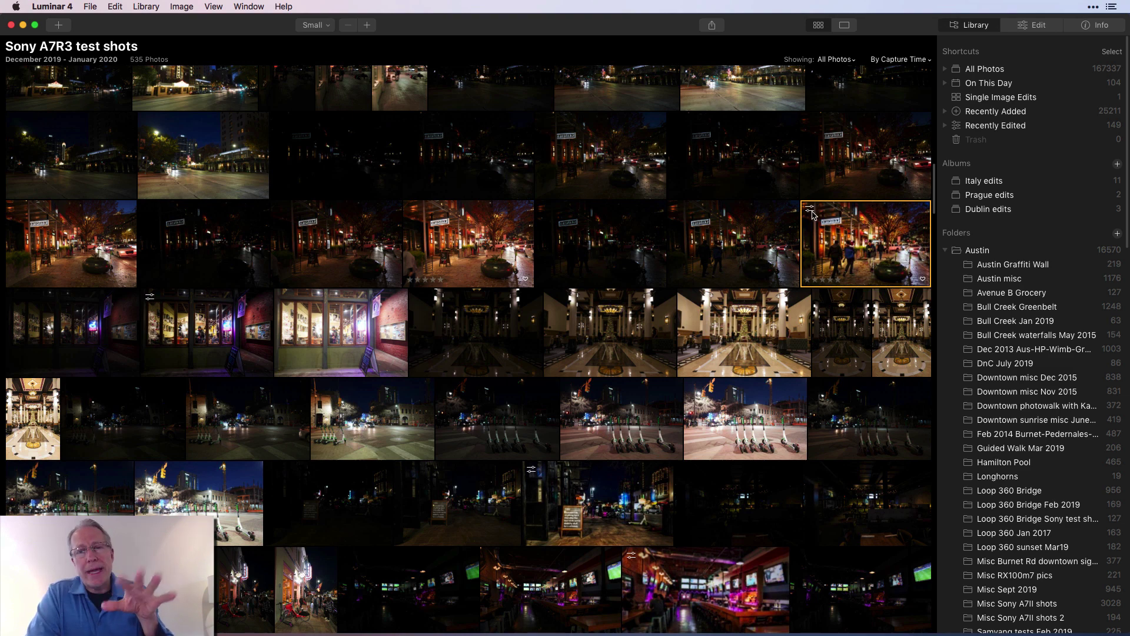
left_click(832, 59)
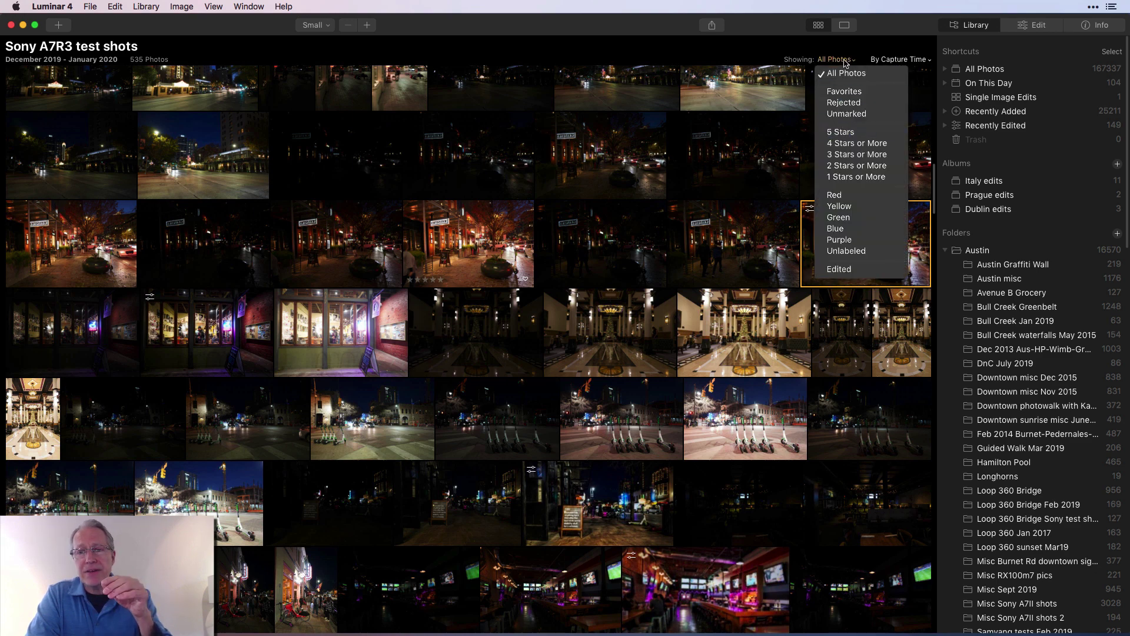
left_click(845, 62)
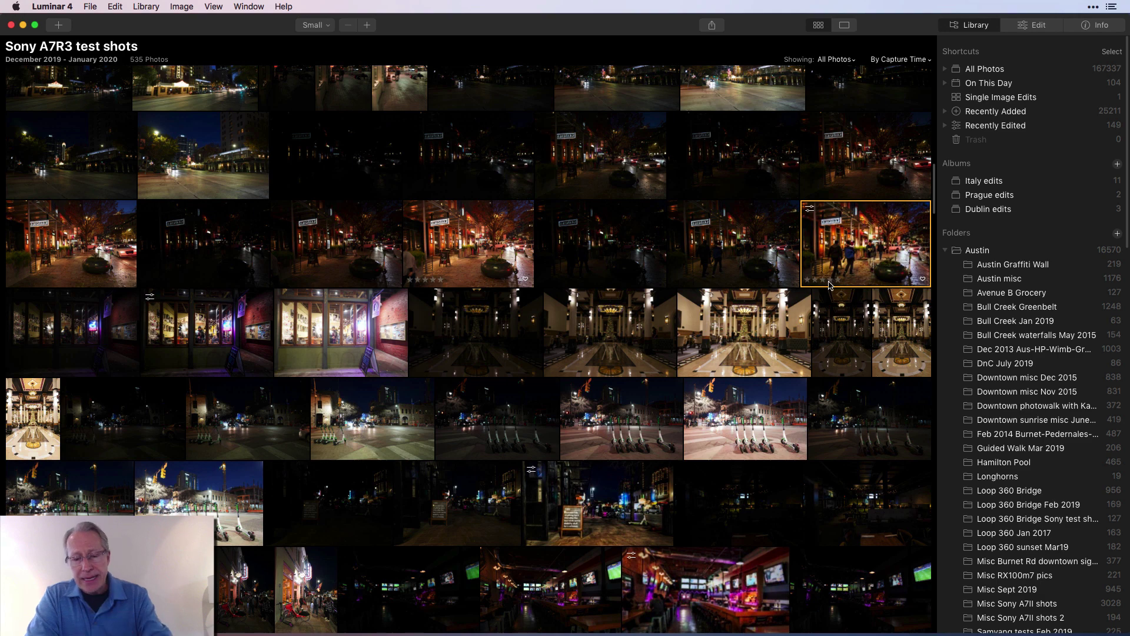
Rate the selected night street photo five stars, change it to two stars, and clear the rating.
key("5")
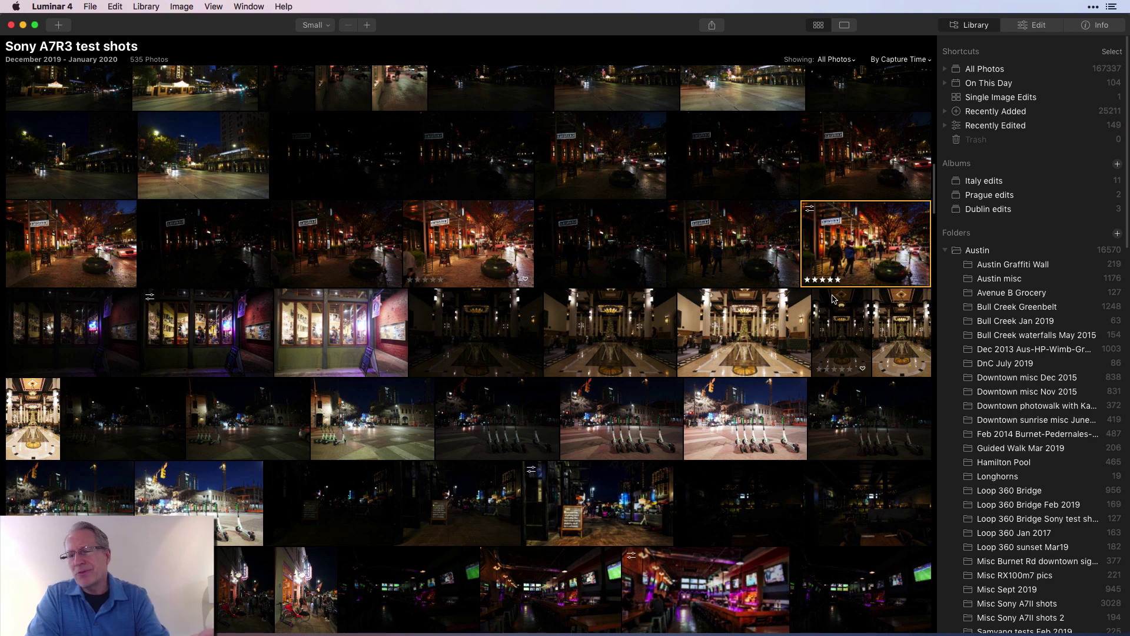
key("2")
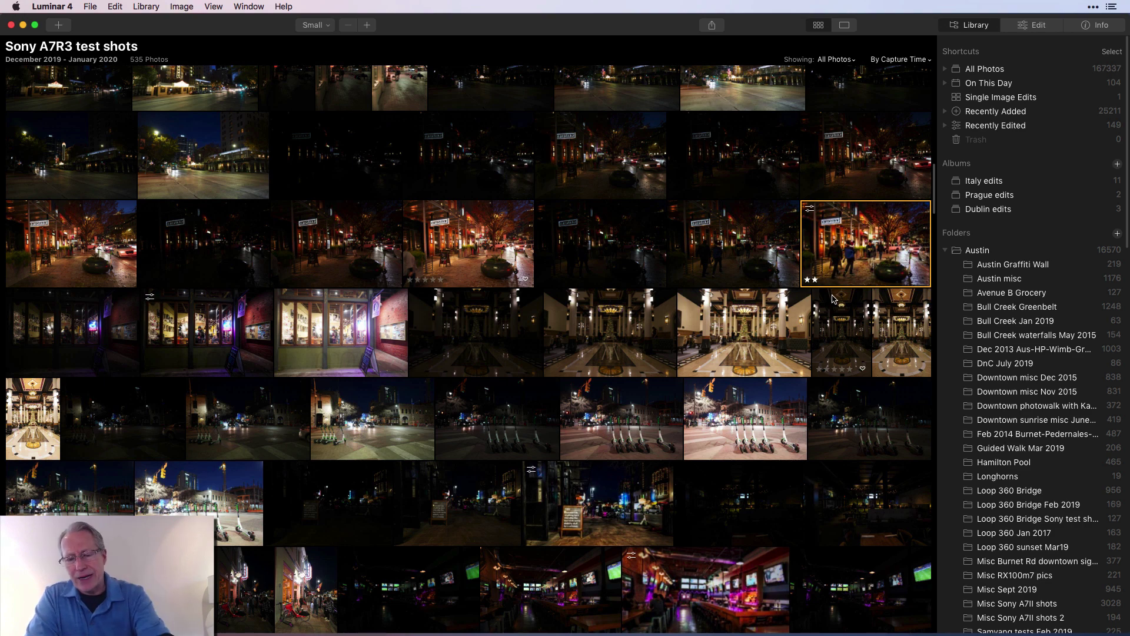
key("0")
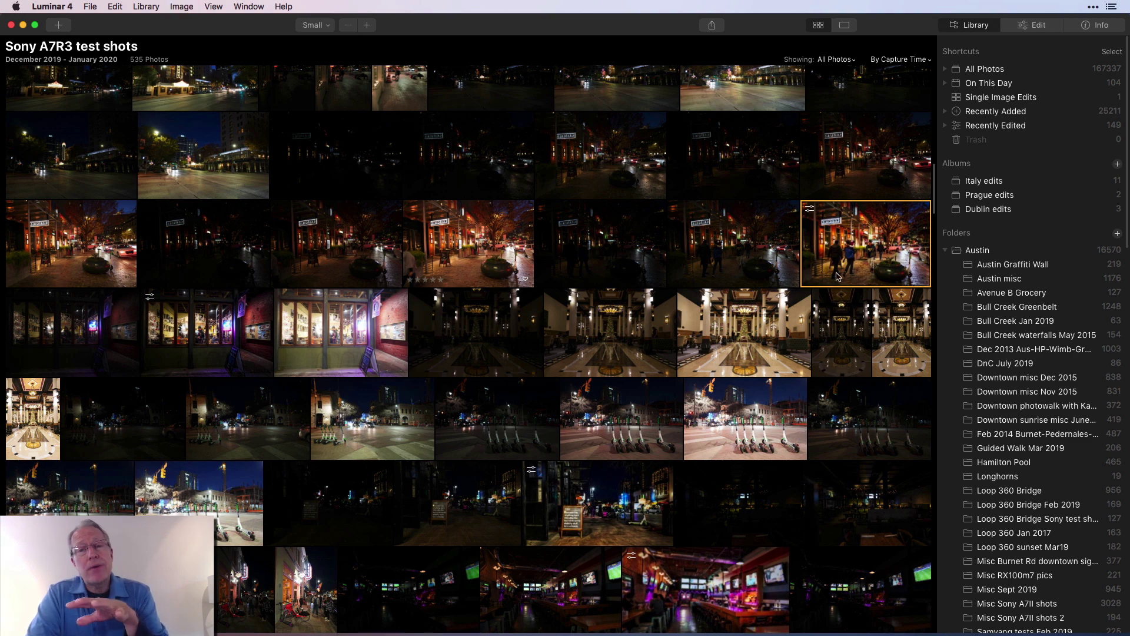
Filter the Sony A7R3 test shots to edited photos and select the range from the third photo through the last.
left_click(836, 60)
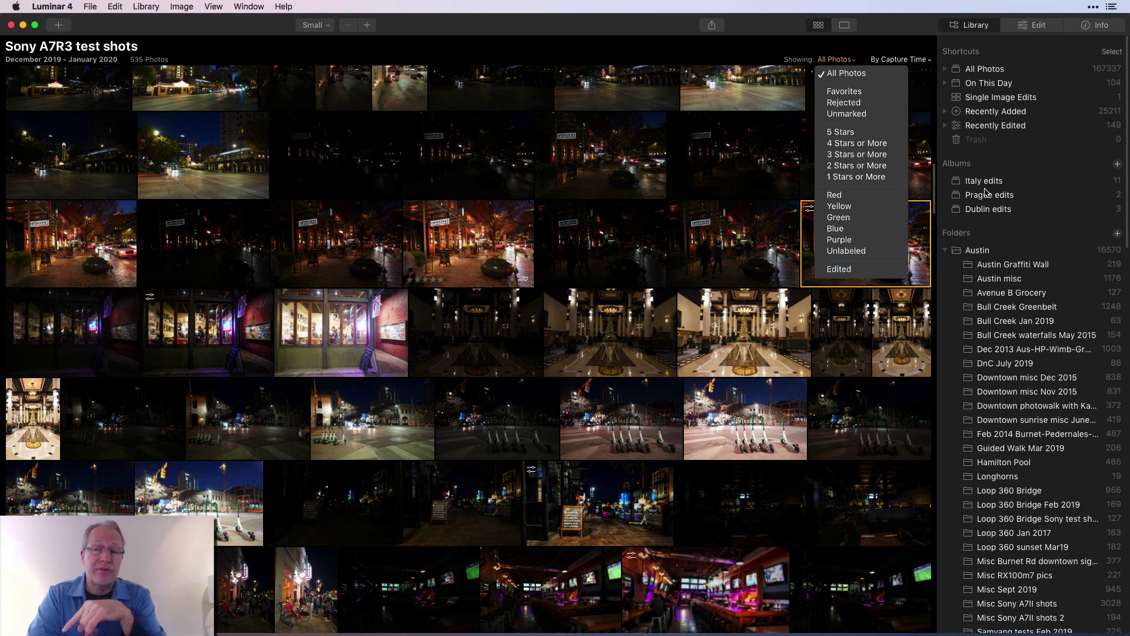
left_click(861, 274)
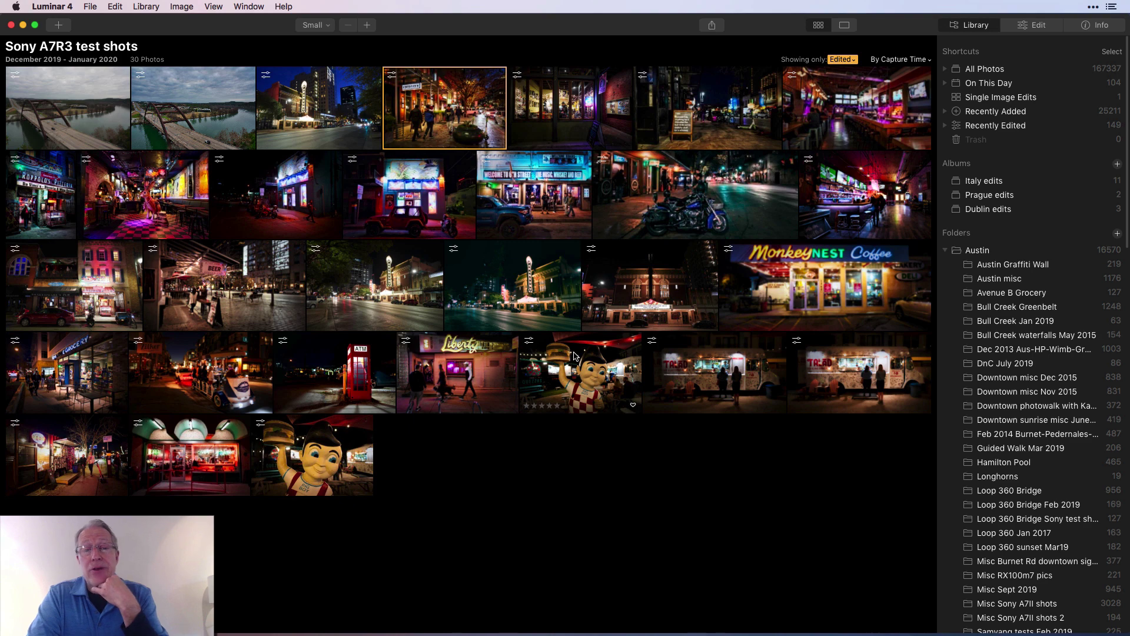
left_click(350, 136)
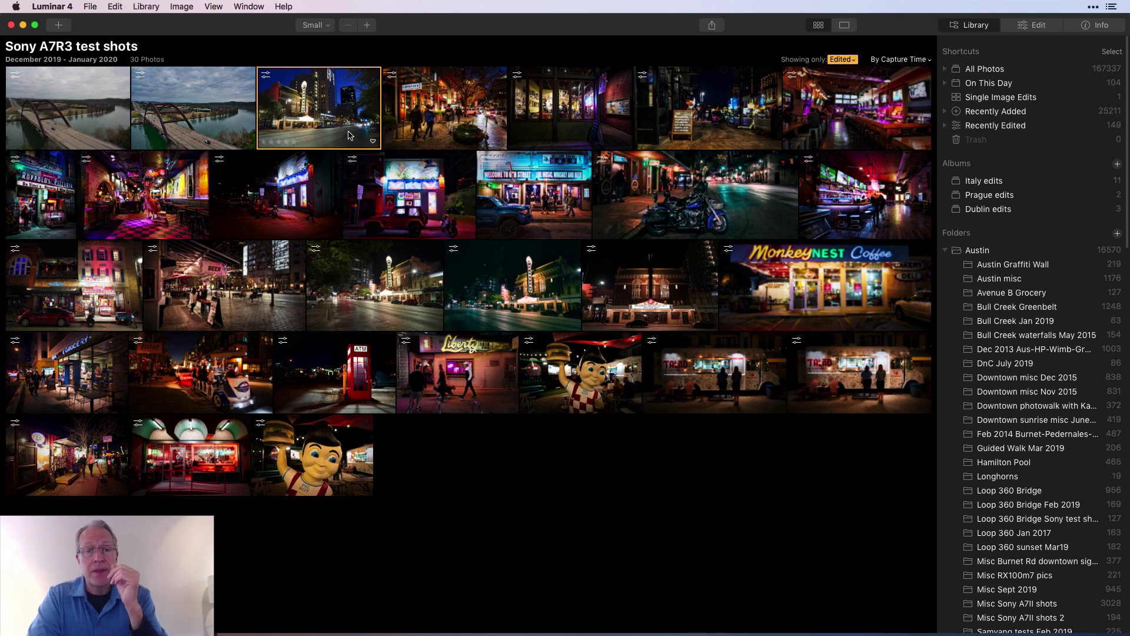
left_click(332, 462, "shift")
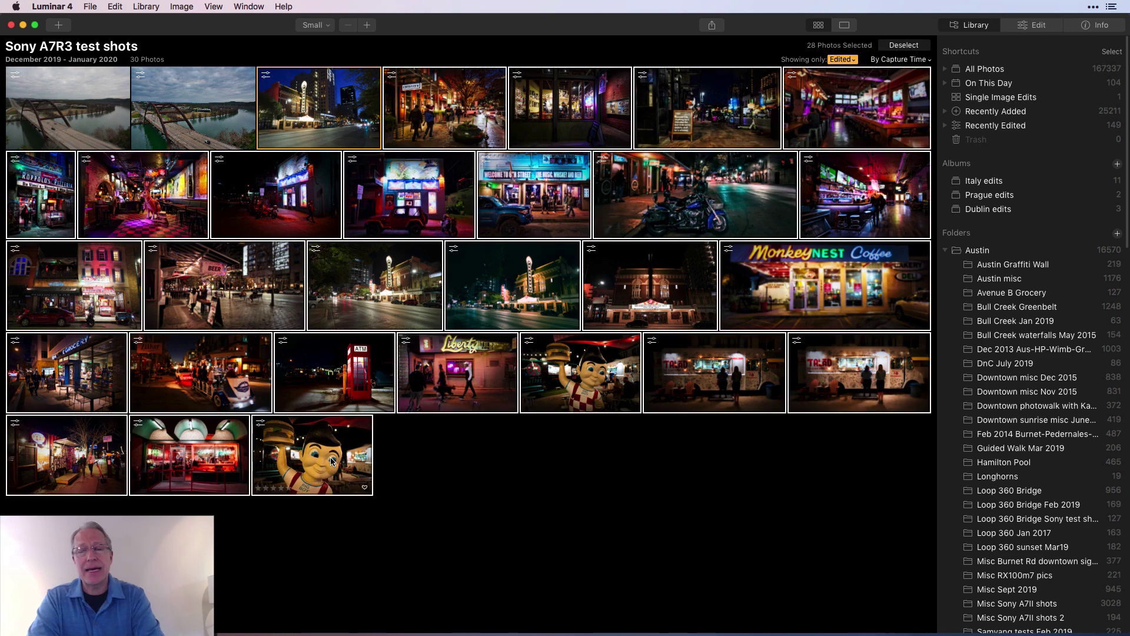
Create an album named "Austin night shots" from the selected photos.
left_click(1117, 164)
type("Austin")
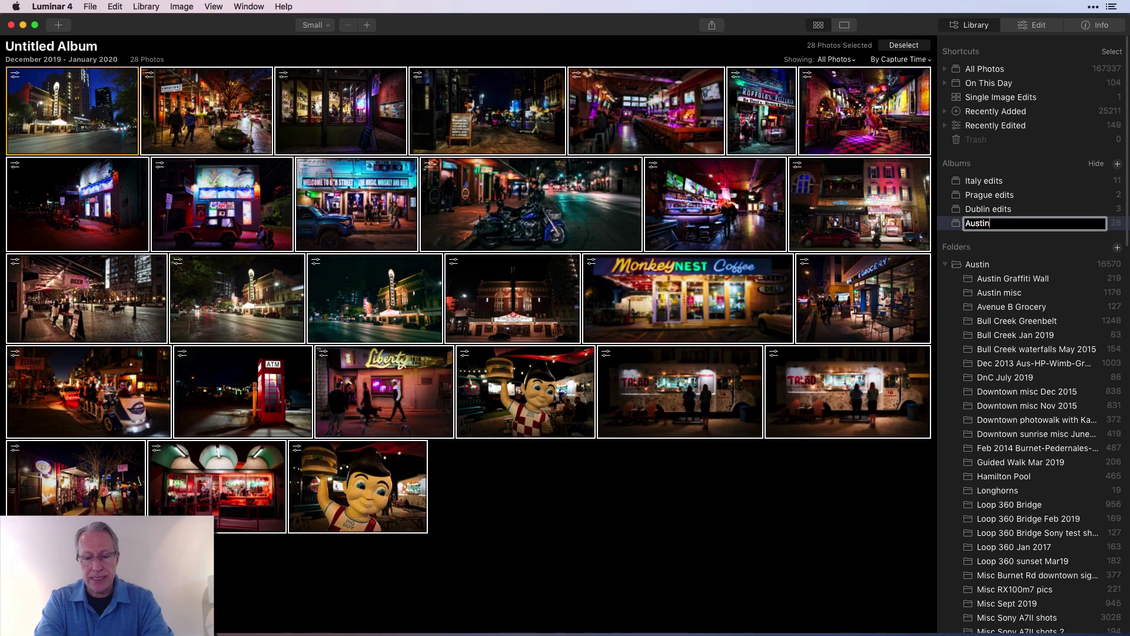
type(" night shots")
key("Return")
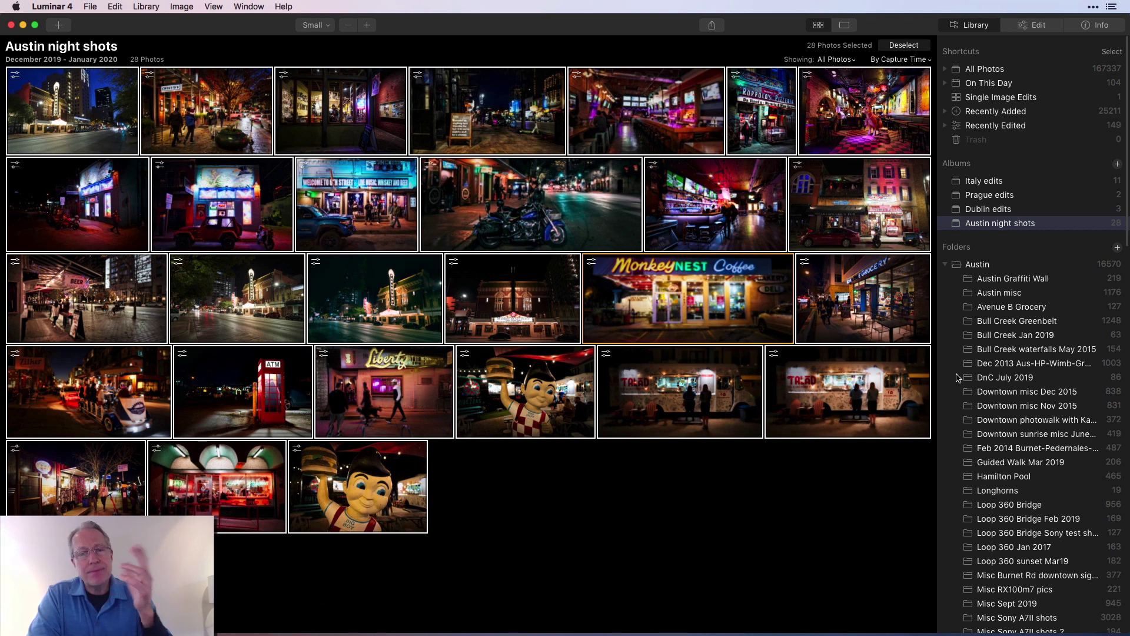
Filter the Misc Sony A7II shots 2 folder to edited photos and select both of them.
scroll(958, 378, "down", 3)
scroll(958, 378, "down", 7)
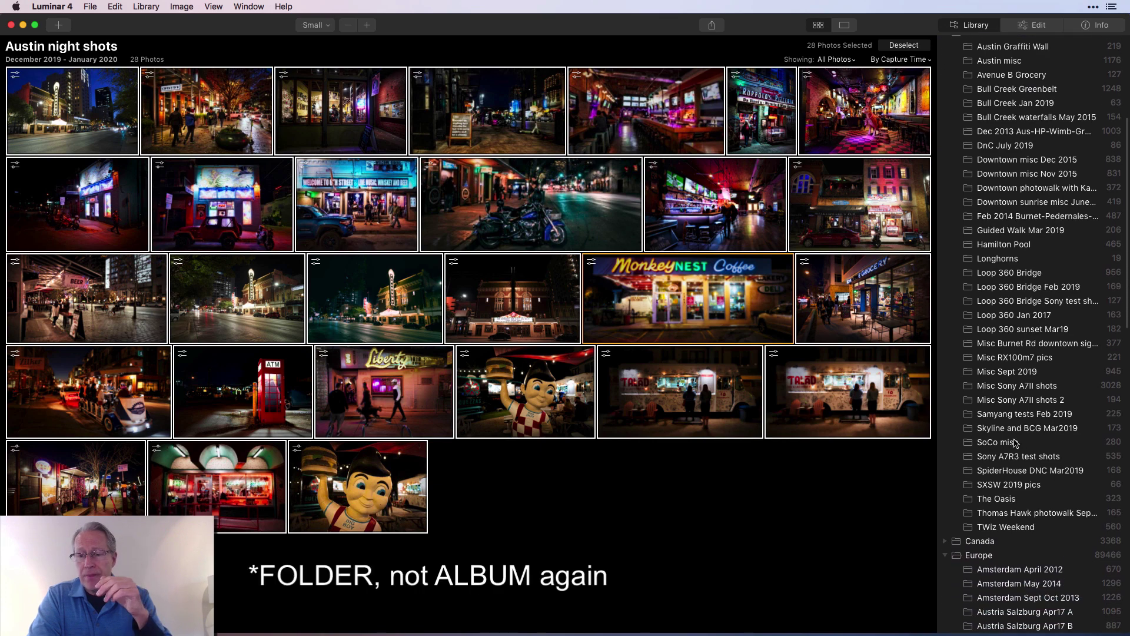
left_click(1021, 399)
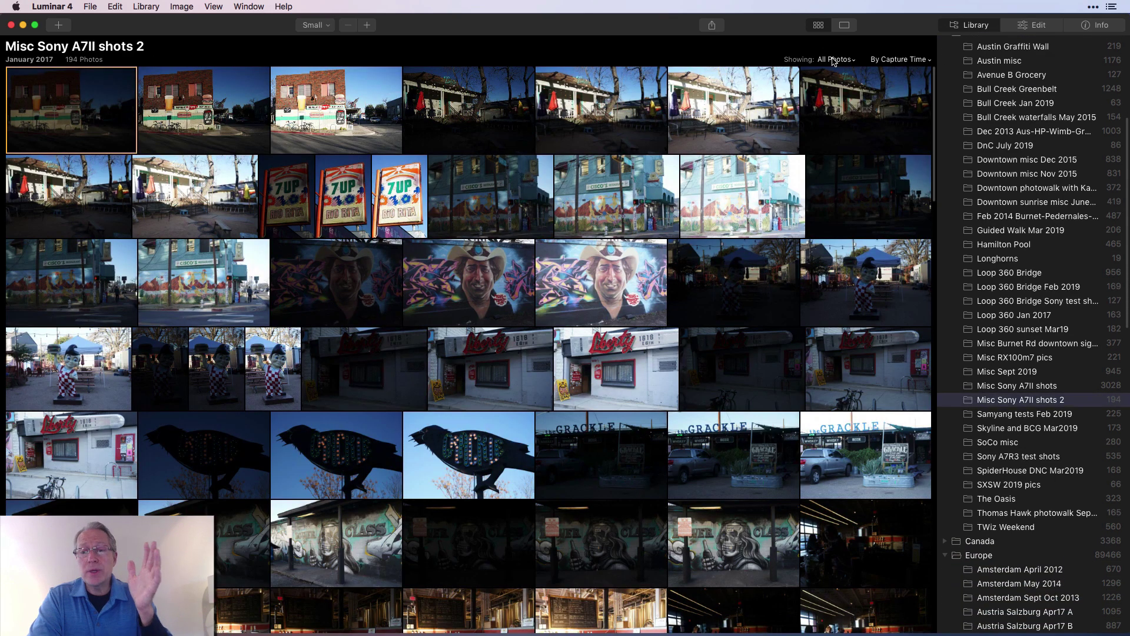
left_click(833, 60)
left_click(843, 269)
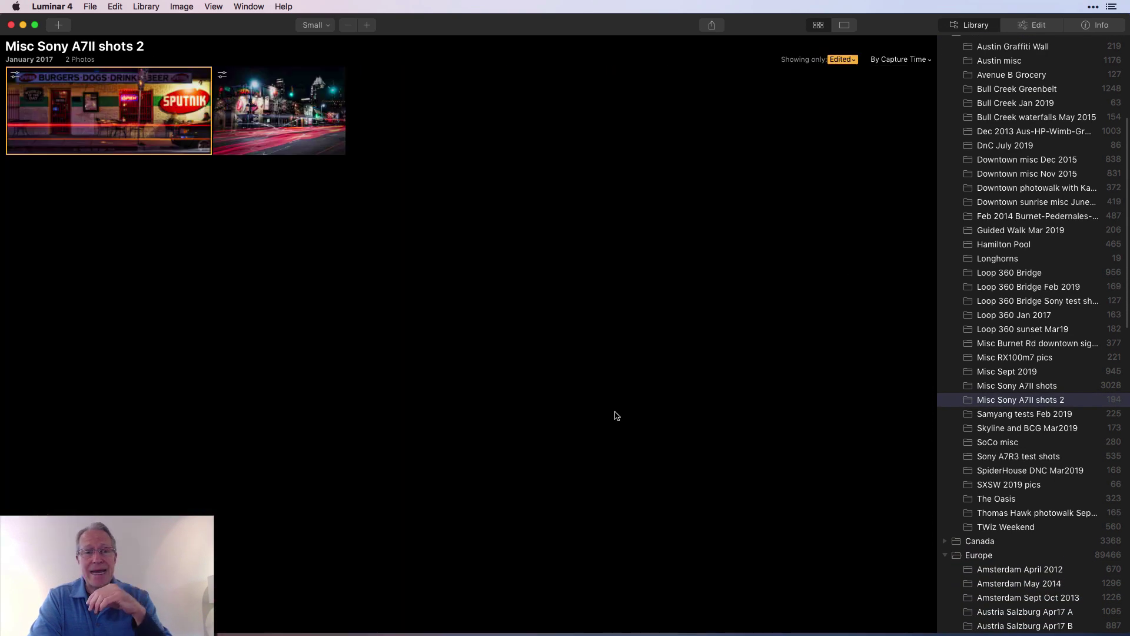
left_click(299, 129, "shift")
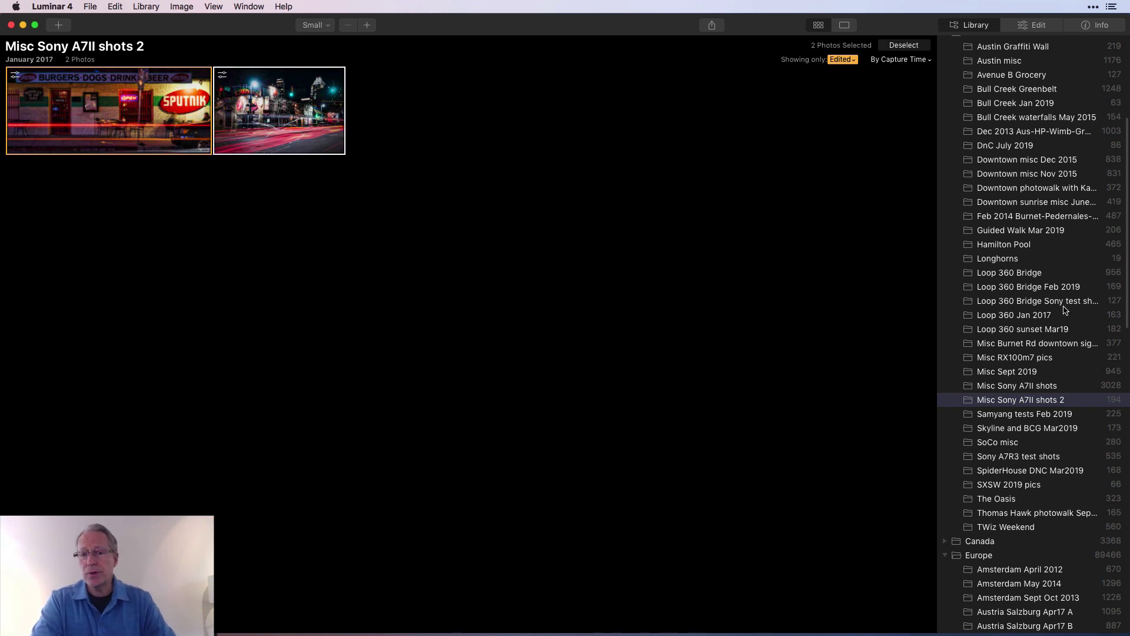
Add the two selected photos to the Austin night shots album and open the album.
scroll(1065, 311, "up", 8)
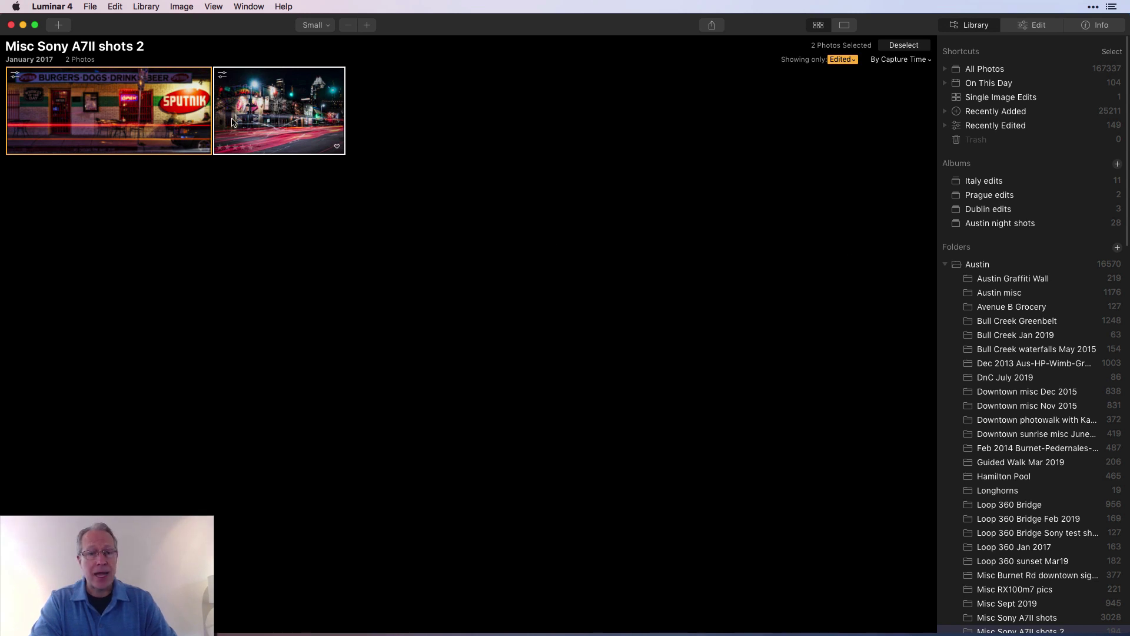
left_click_drag(268, 117, 992, 228)
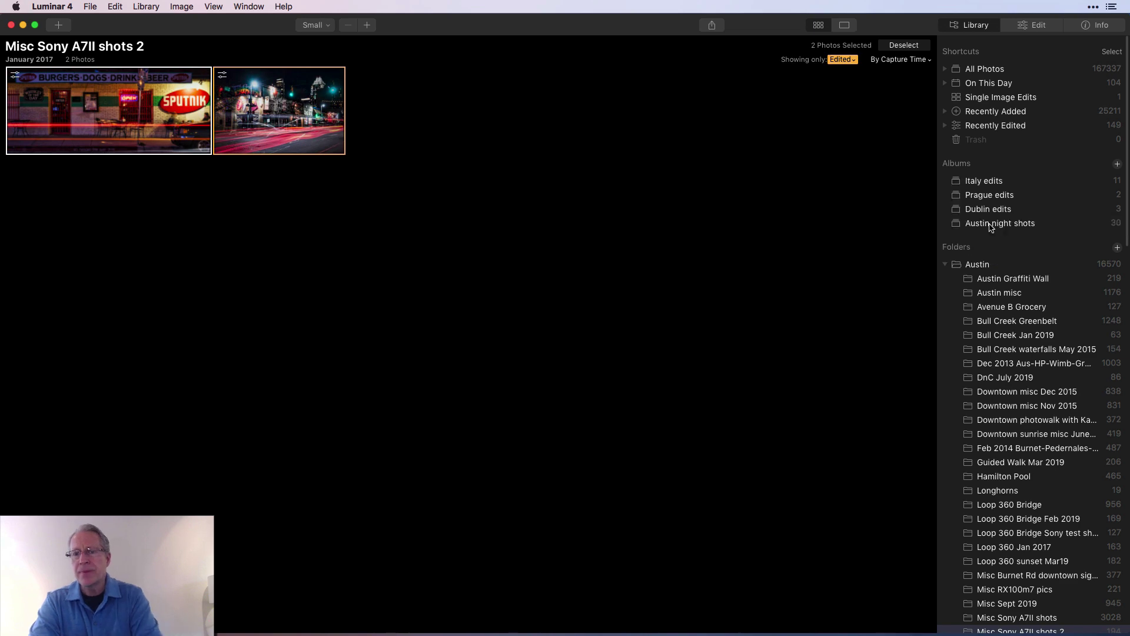
left_click(1006, 227)
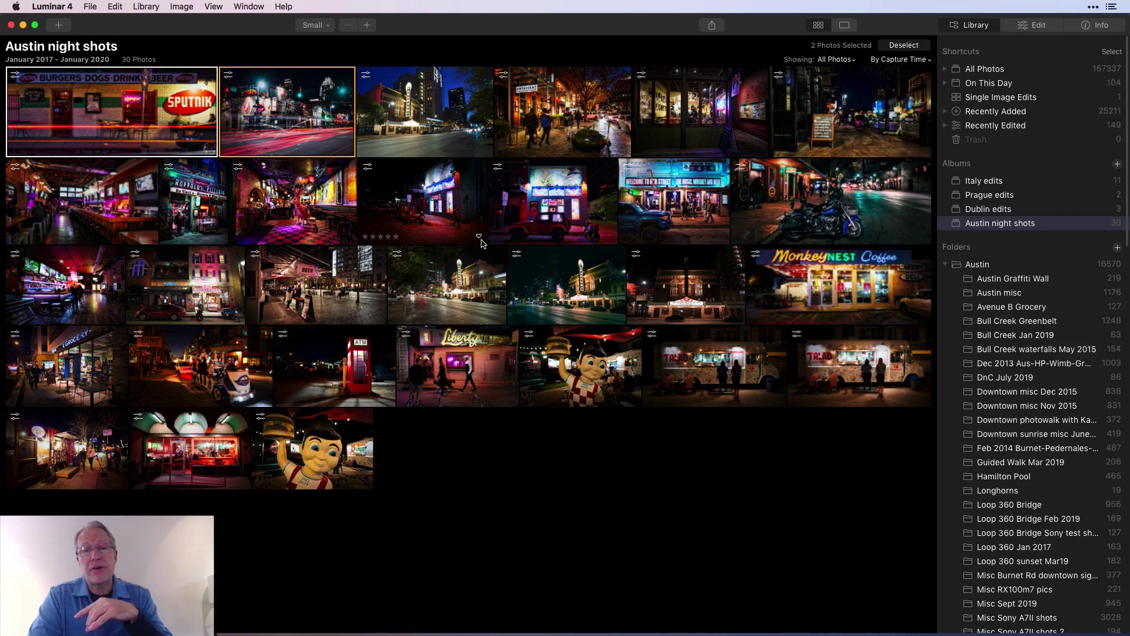
Clear the current selection and remove the night street photo with the signboard, last in the first row, from the album.
key("super+d")
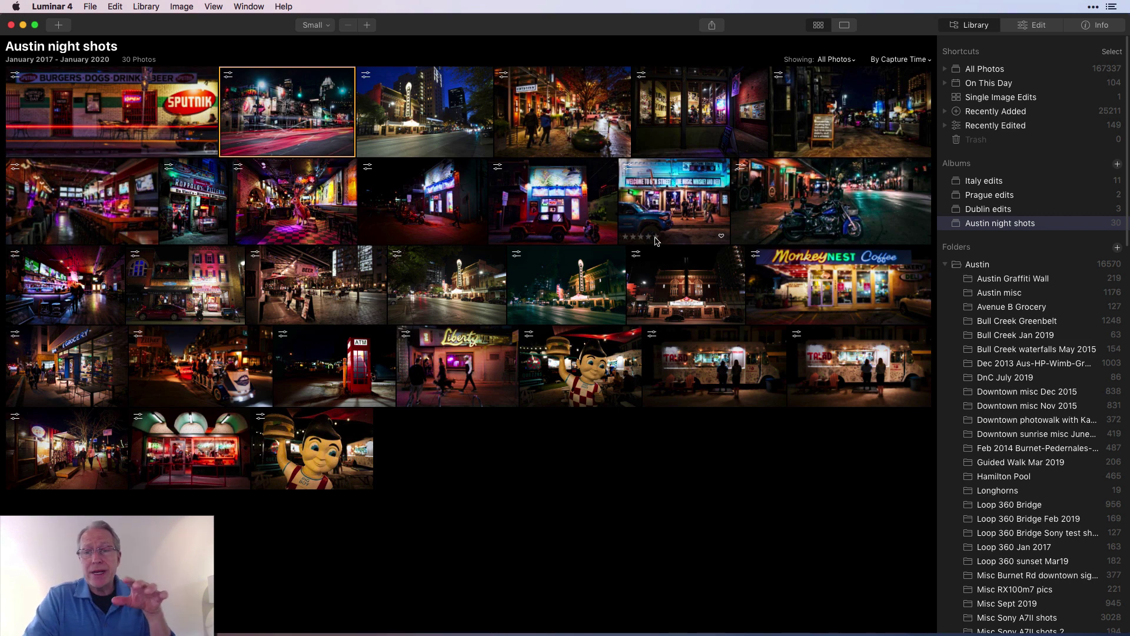
left_click(848, 134)
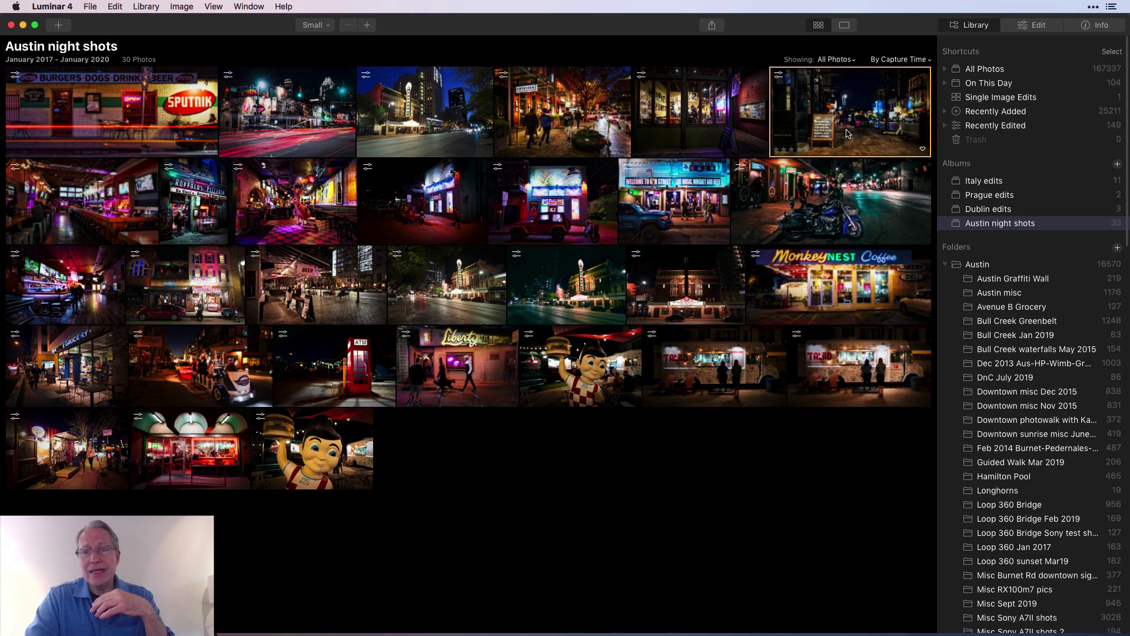
key("BackSpace")
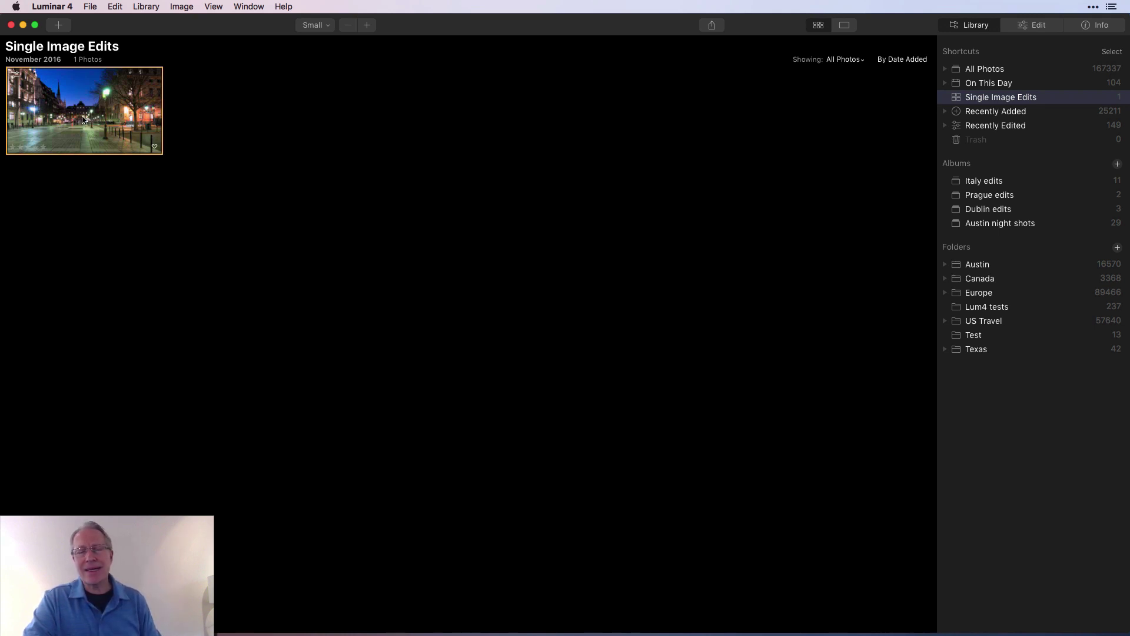
Delete the Single Image Edits photo by moving it to the library's Trash and emptying it, and open the system Trash.
left_click_drag(82, 120, 971, 143)
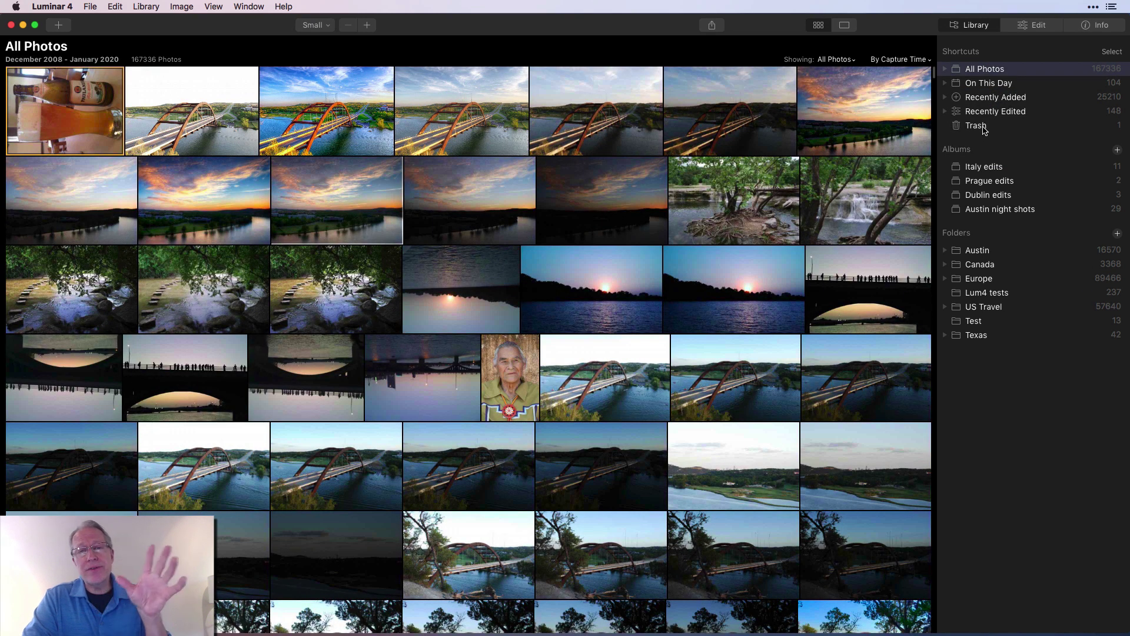
left_click(978, 126)
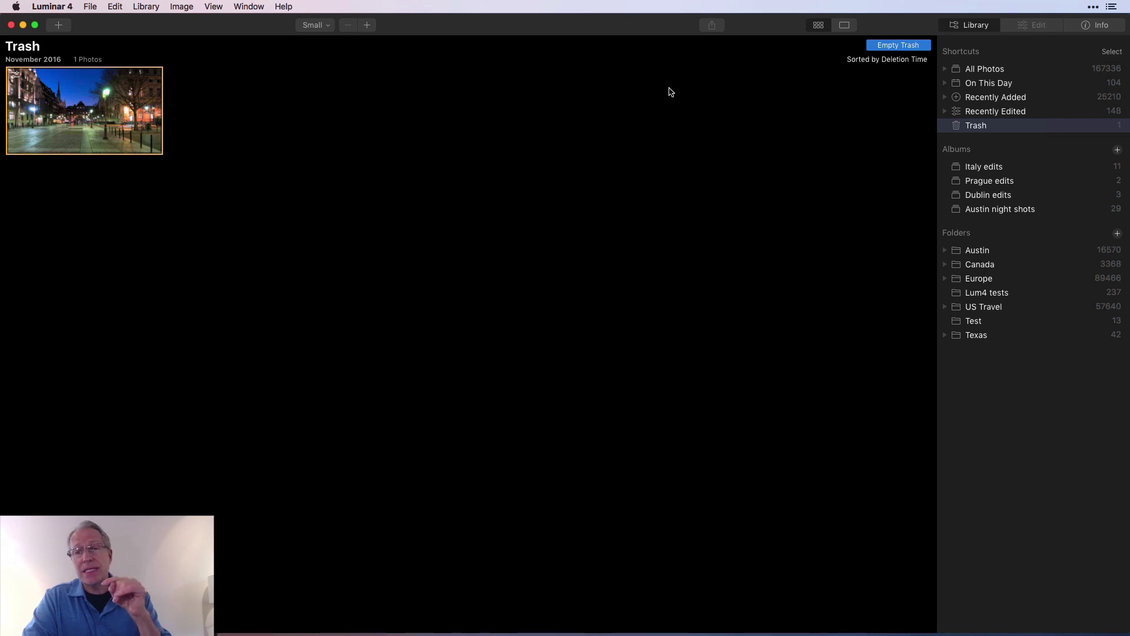
left_click(917, 45)
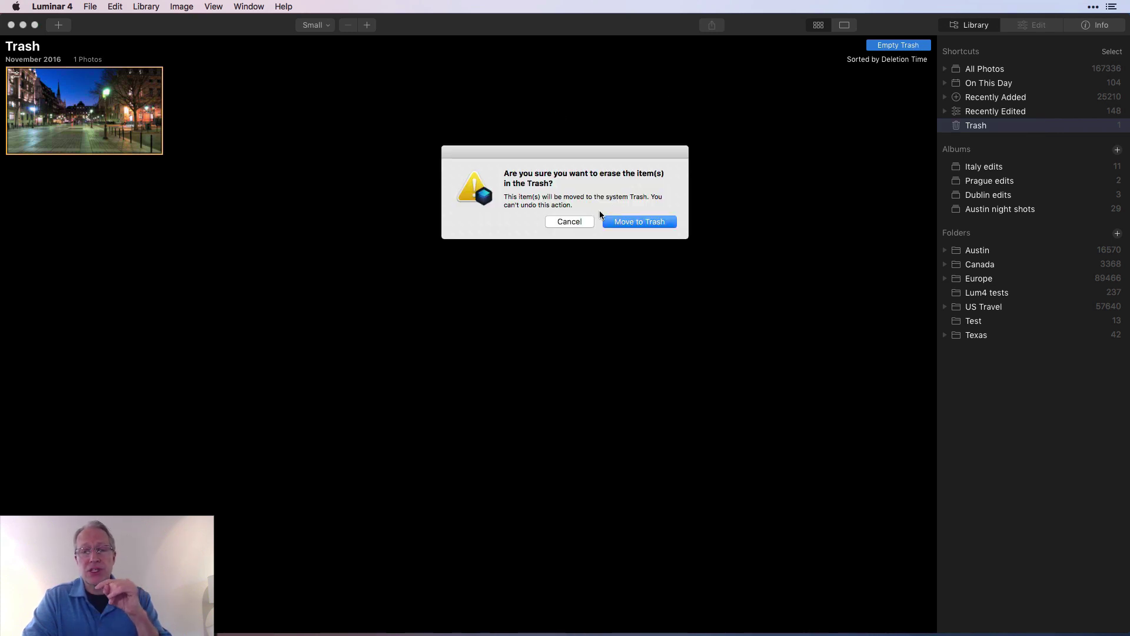
left_click(632, 223)
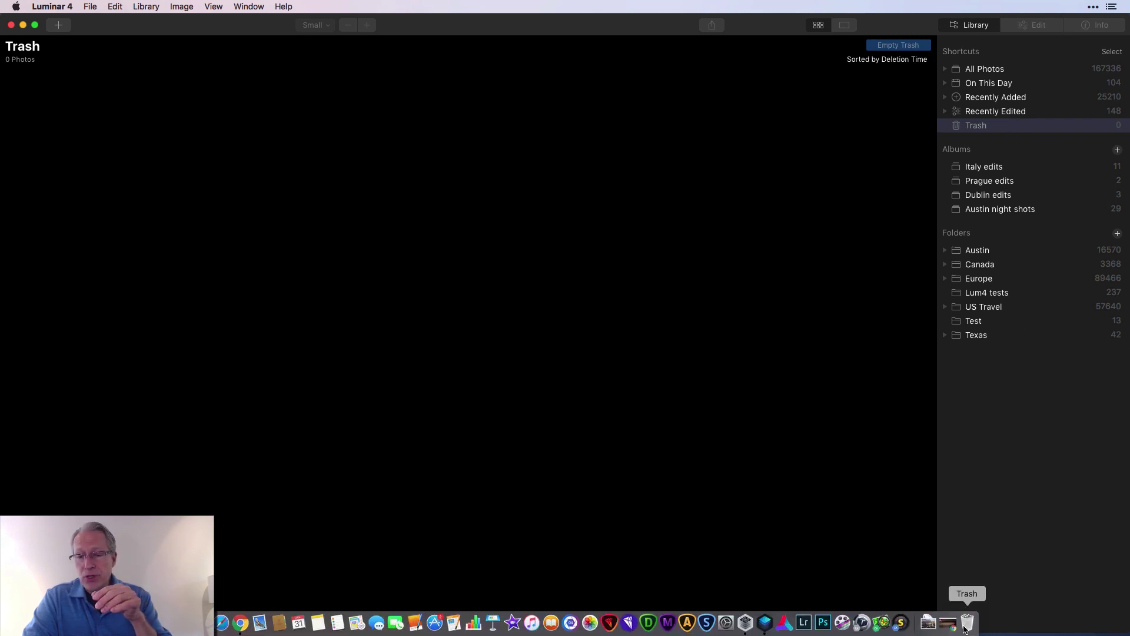
left_click(968, 625)
left_click(683, 222)
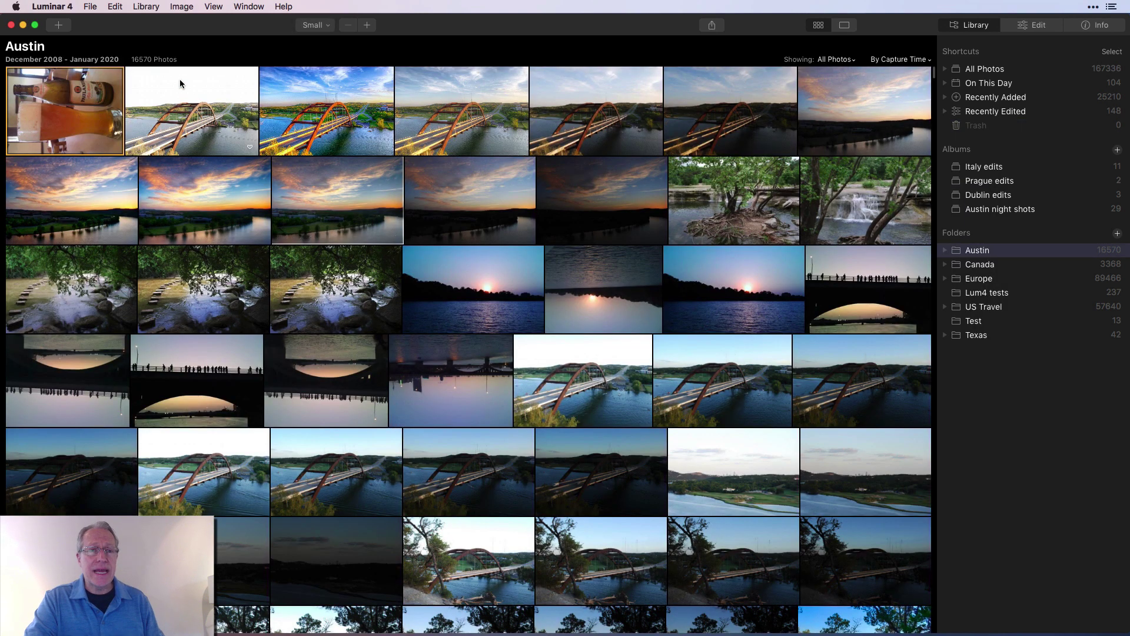
Show the catalog in Finder, inspect the Luminar4catalogfiles folder and its Luminar4catalogfile.luminar file, and close the window.
left_click(92, 6)
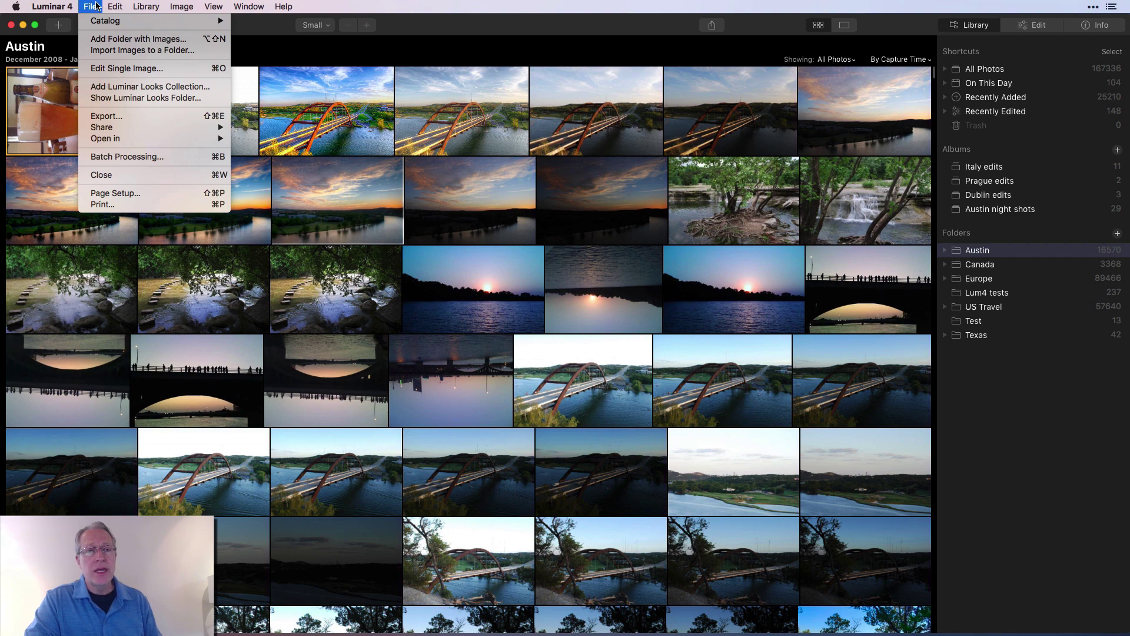
mouse_move(100, 26)
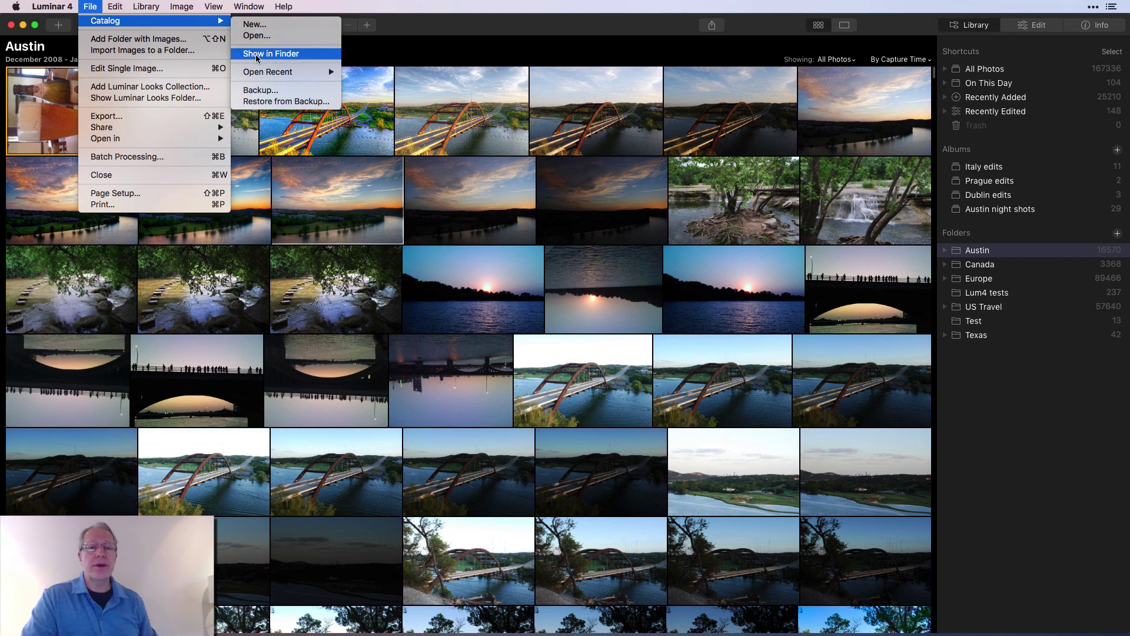
left_click(257, 57)
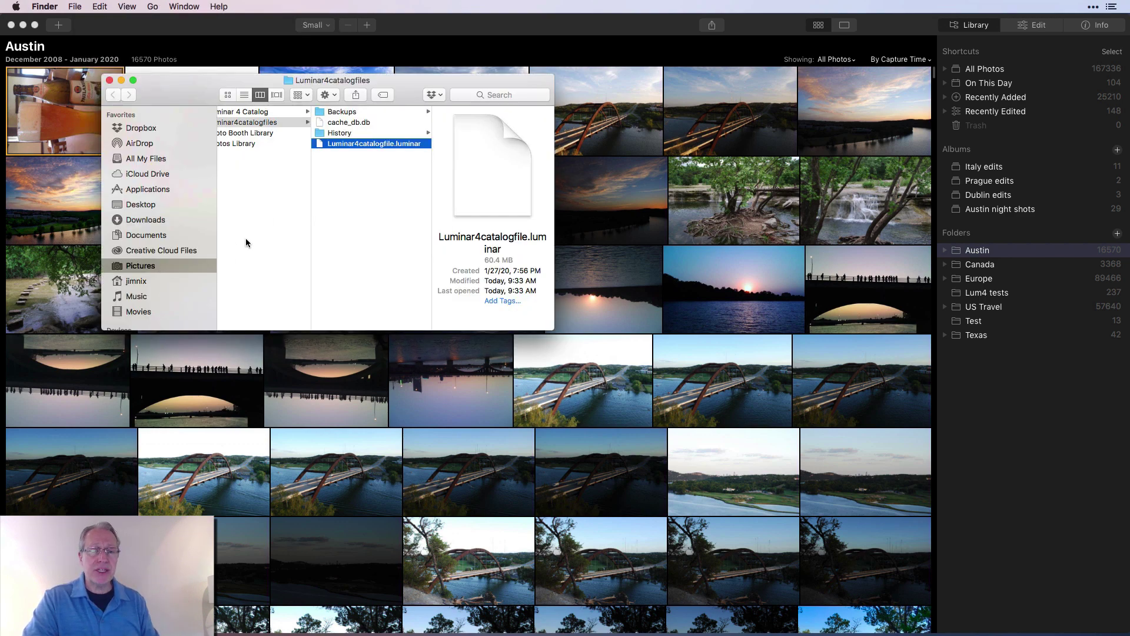
scroll(246, 238, "left", 2)
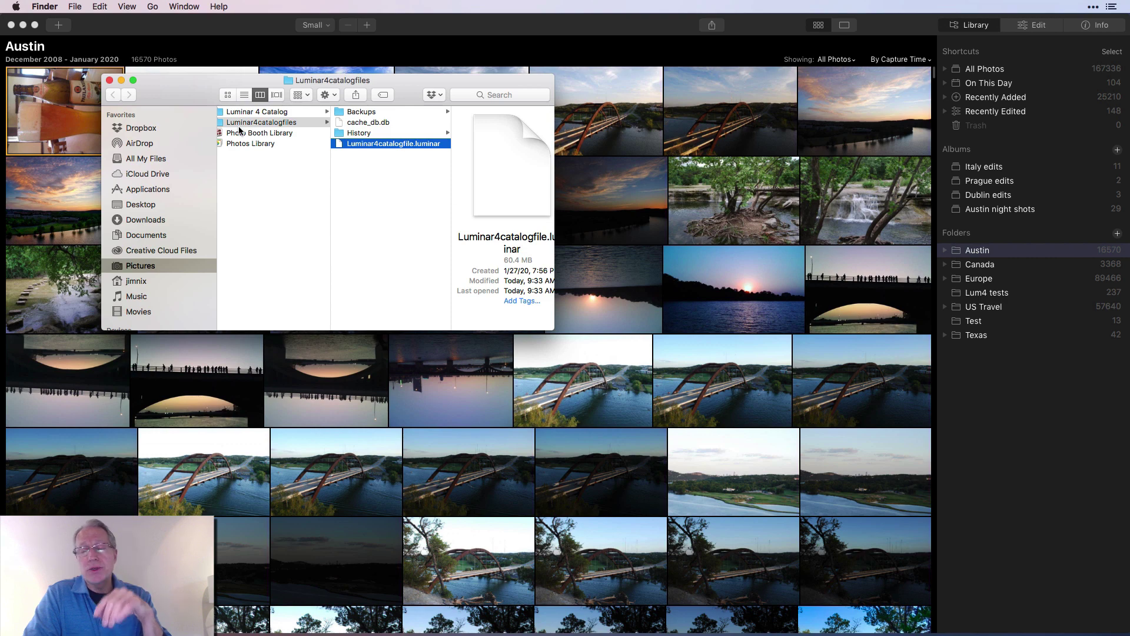
left_click(289, 122)
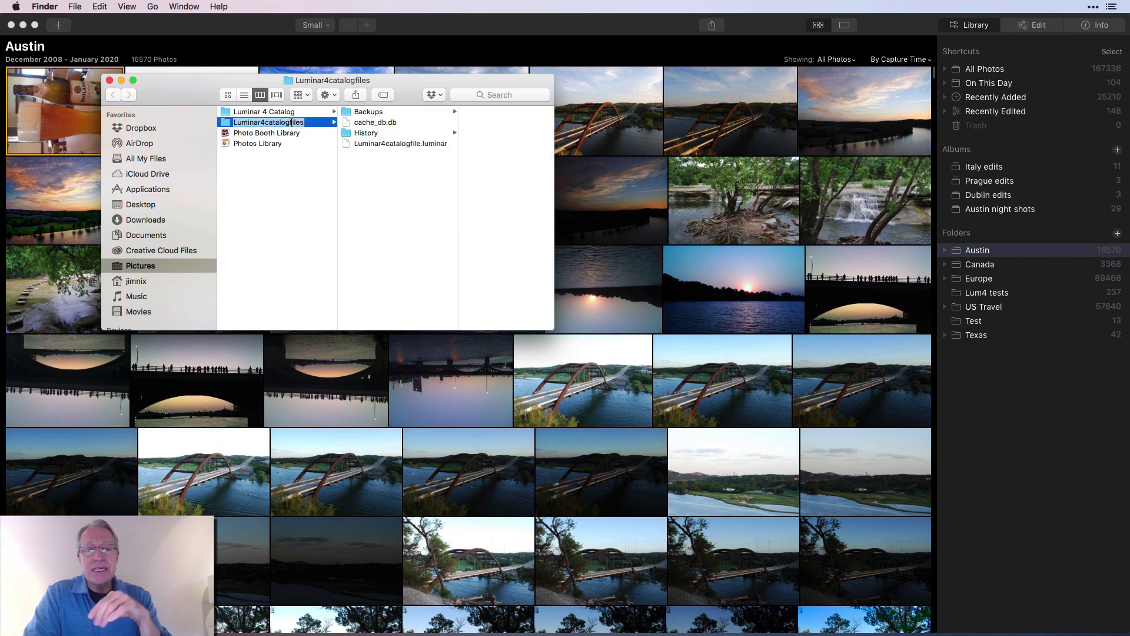
left_click(389, 143)
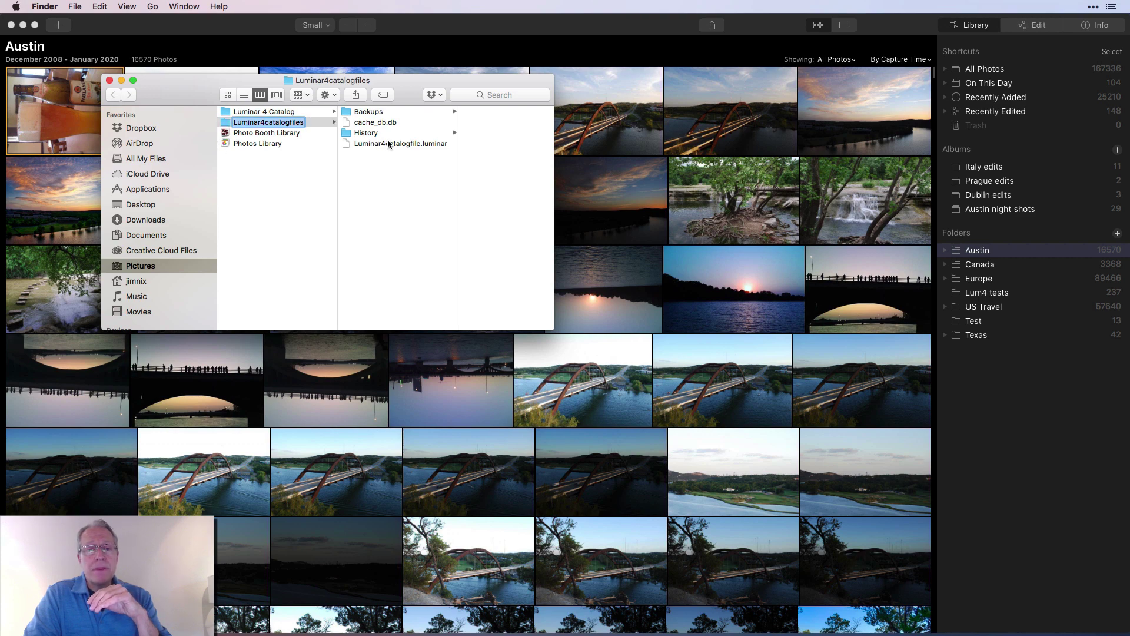
left_click(389, 144)
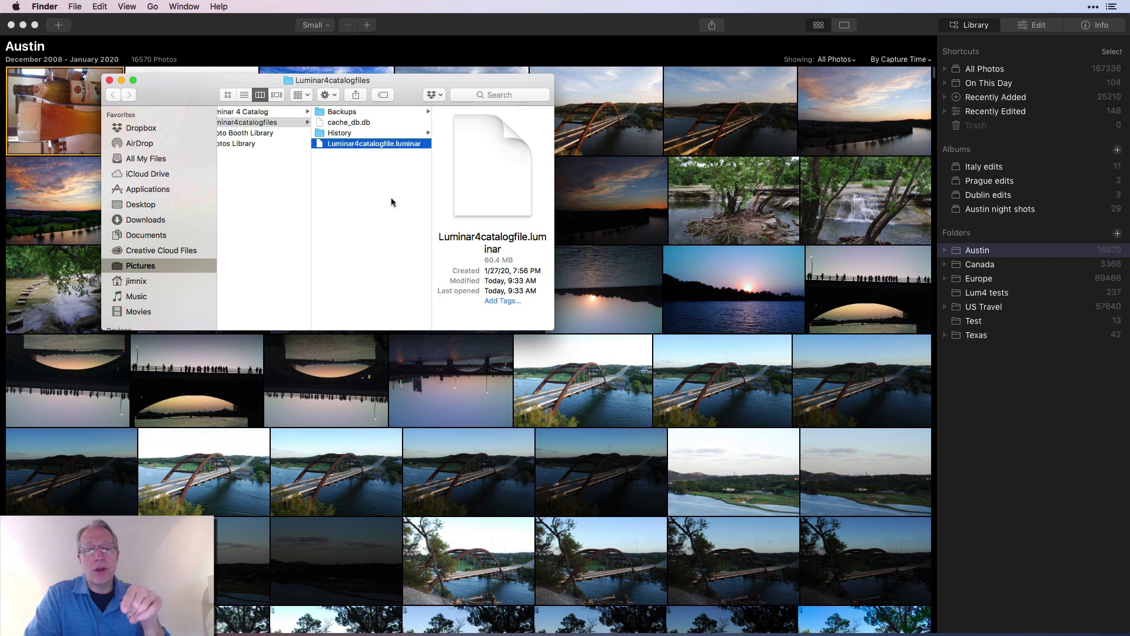
left_click(110, 80)
Examine the catalog's Backup and Restore from Backup commands, cancelling the restore dialog without choosing a file.
left_click(75, 5)
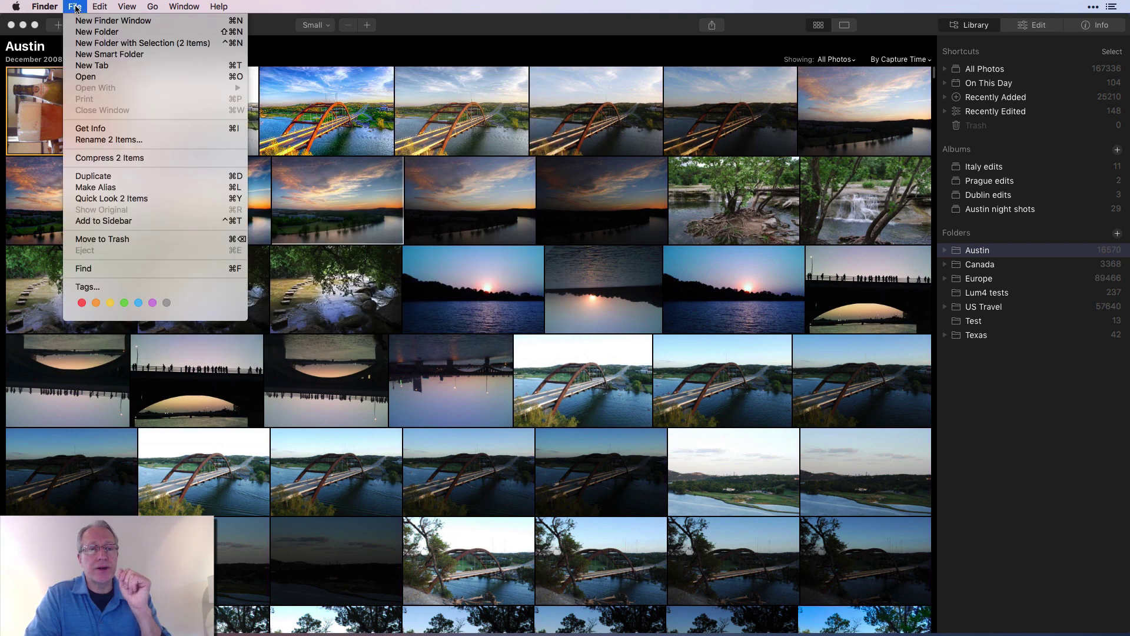
left_click(88, 6)
mouse_move(121, 21)
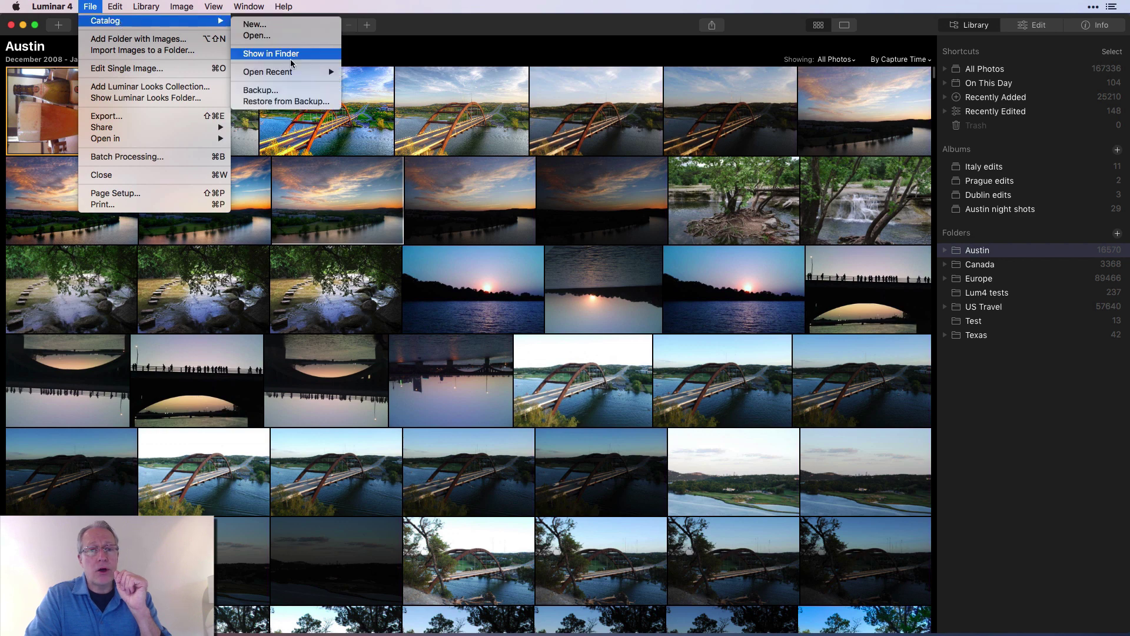
left_click(283, 93)
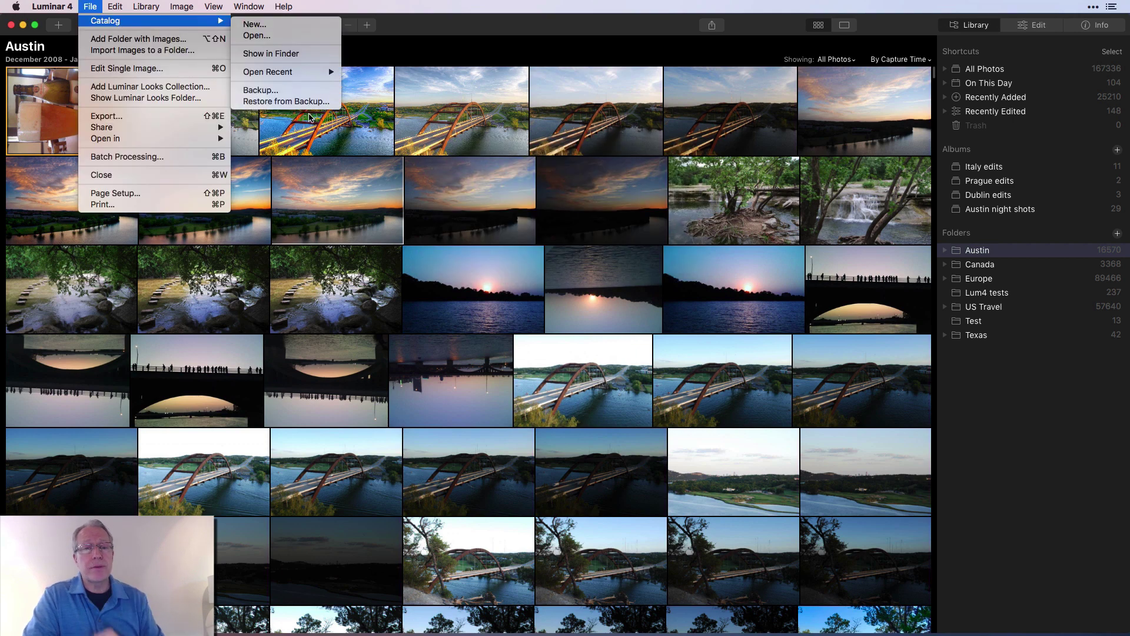
left_click(310, 101)
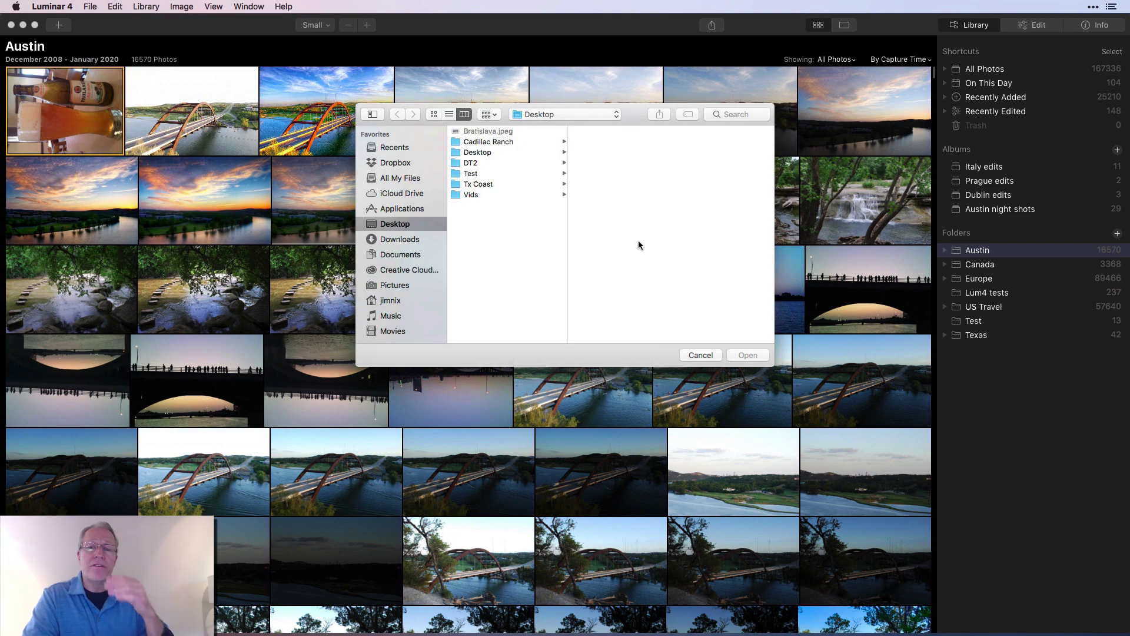
left_click(706, 356)
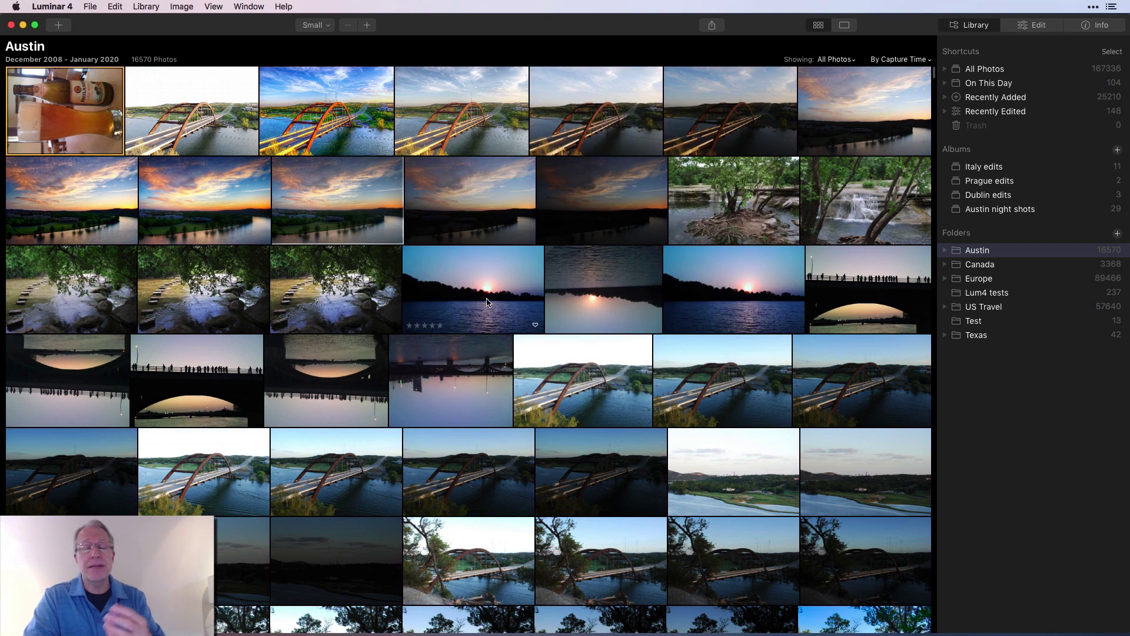